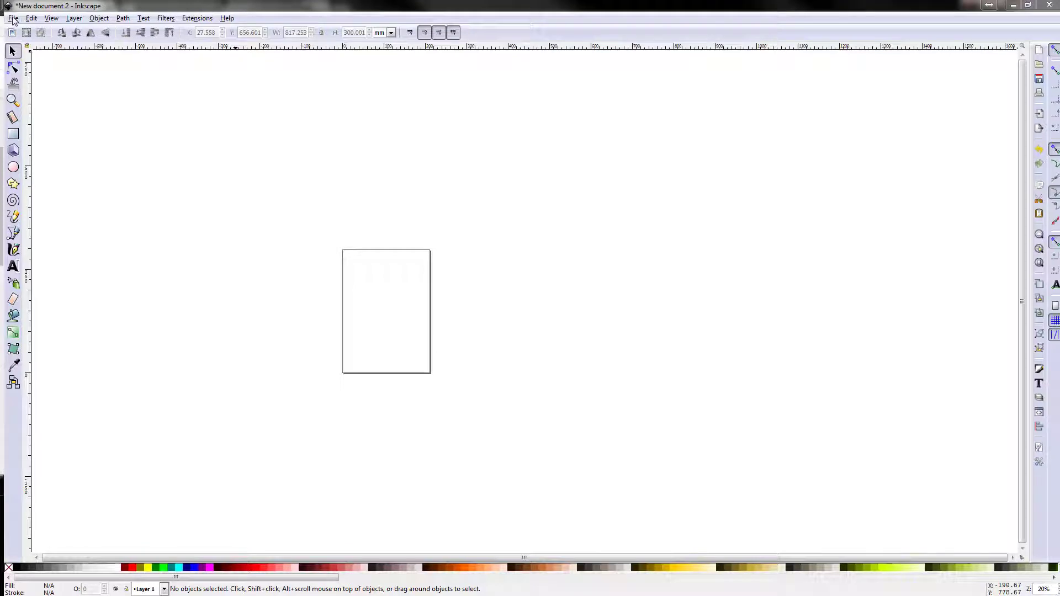
# Step: Import fablab_island_logo.pdf and move the logo so that it overlaps the page
pyautogui.click(13, 18)
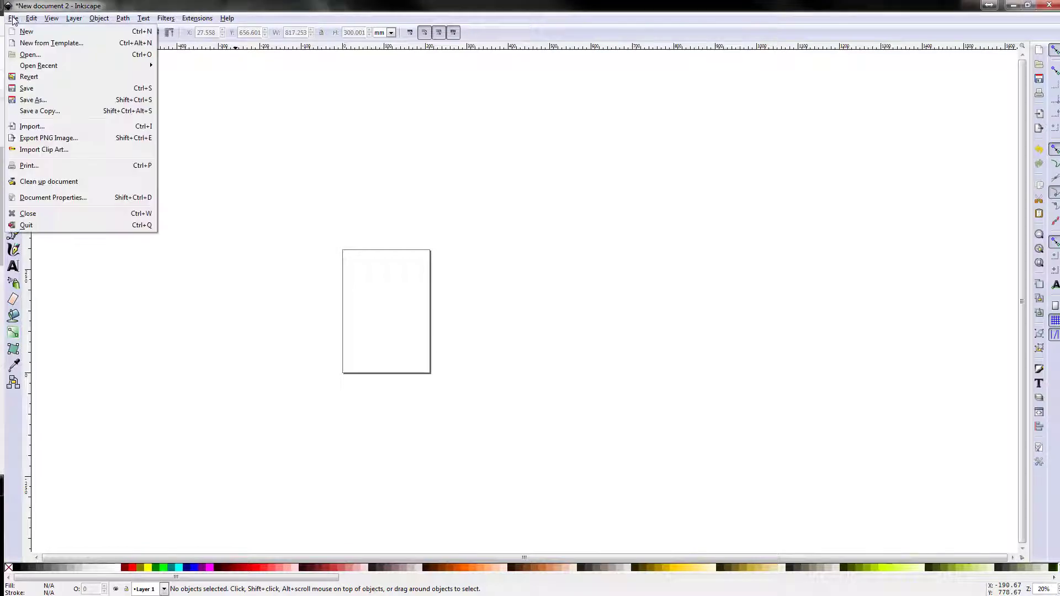
pyautogui.click(54, 125)
pyautogui.click(108, 91)
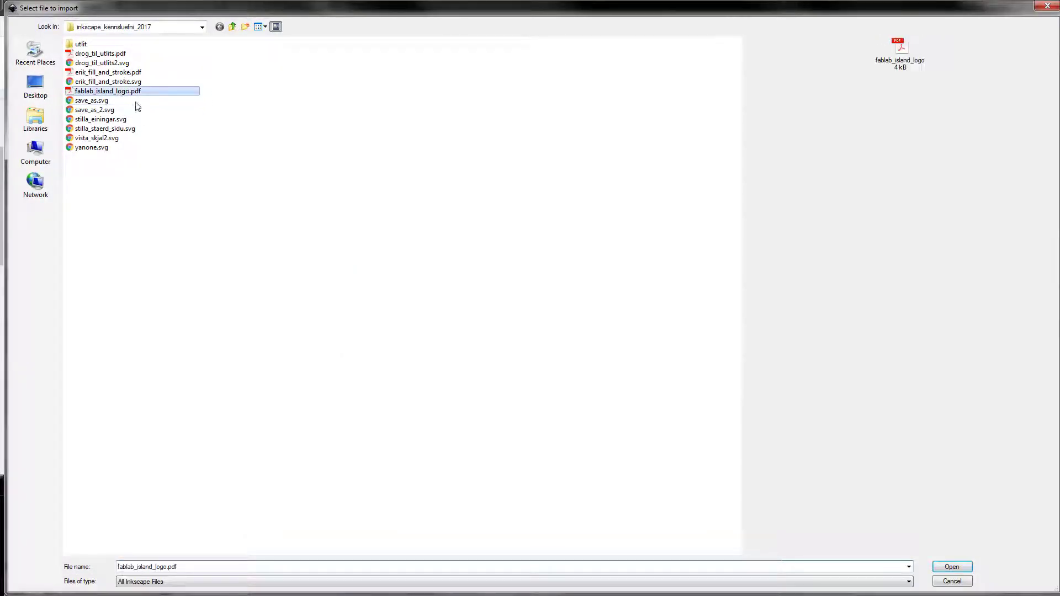
pyautogui.click(942, 570)
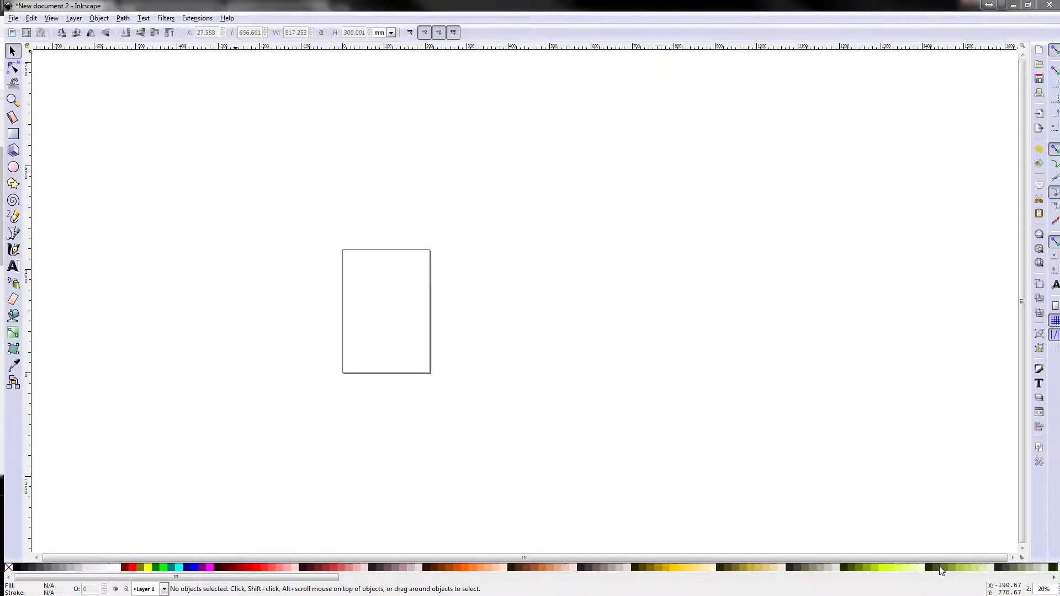
pyautogui.click(707, 422)
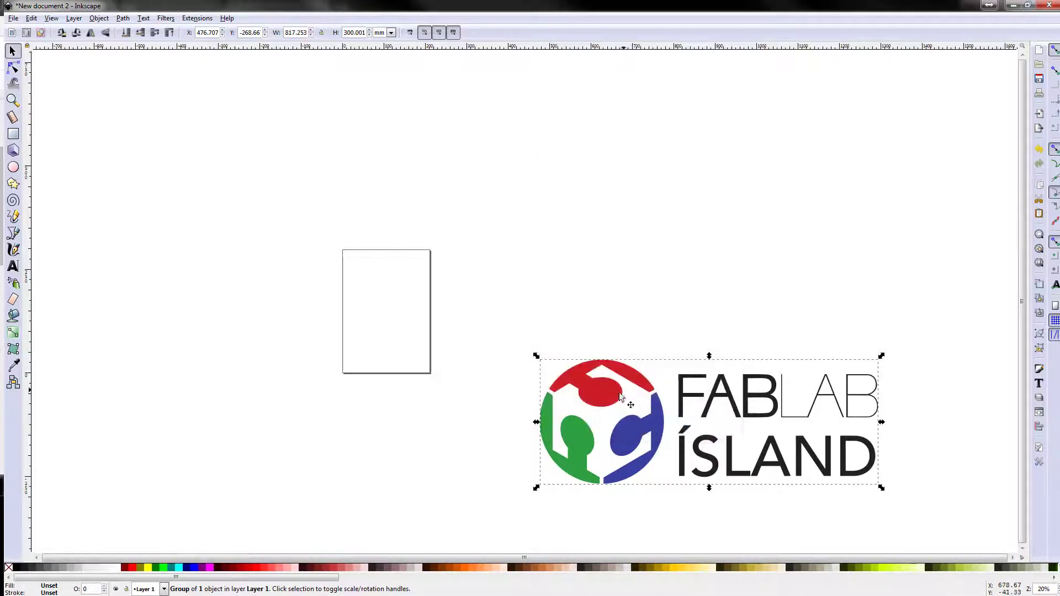
pyautogui.moveTo(592, 389); pyautogui.dragTo(291, 262)
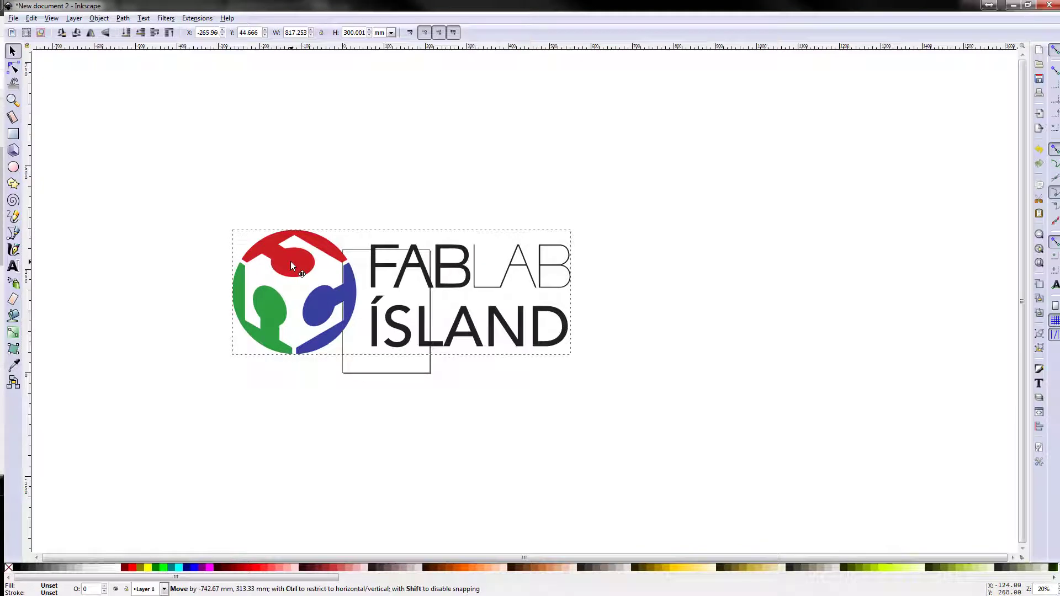
pyautogui.moveTo(290, 262); pyautogui.dragTo(291, 262)
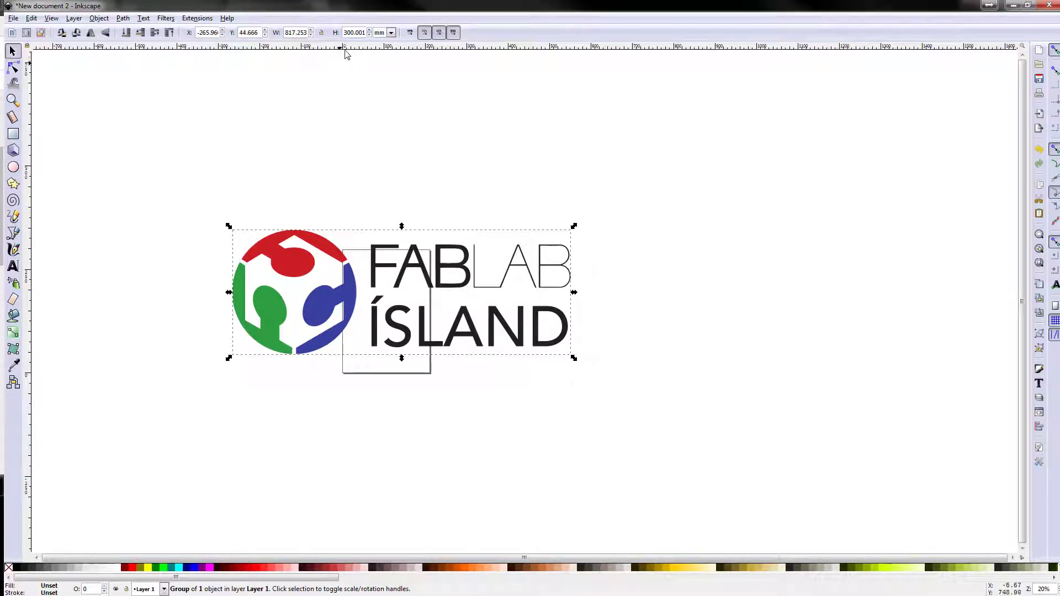
# Step: Lock the logo's proportions, set its width to 520 mm and deselect it
pyautogui.click(320, 33)
pyautogui.doubleClick(291, 32)
pyautogui.write('520')
pyautogui.press('Return')
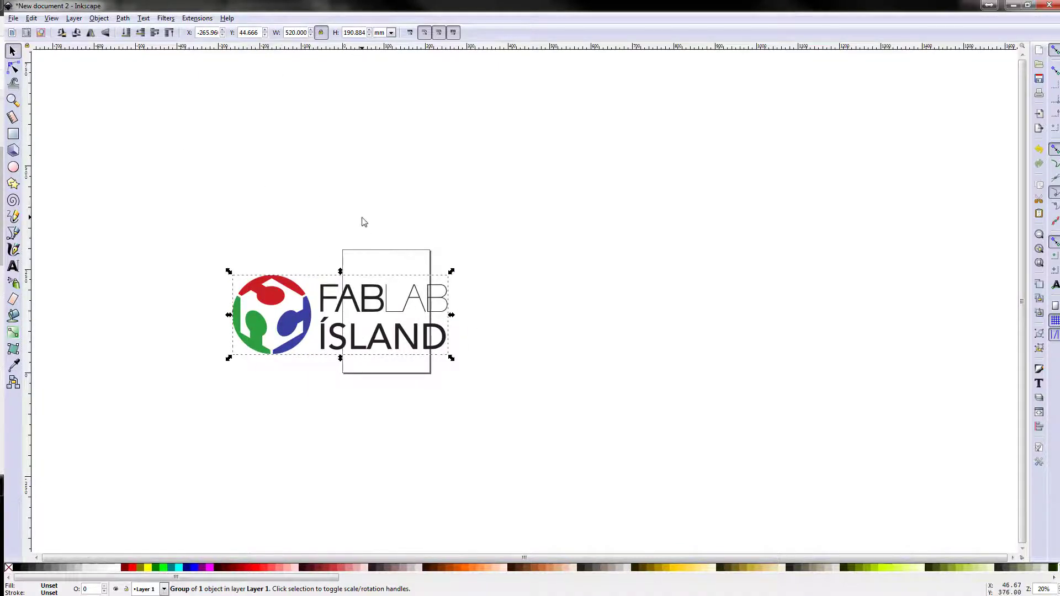
pyautogui.click(370, 280)
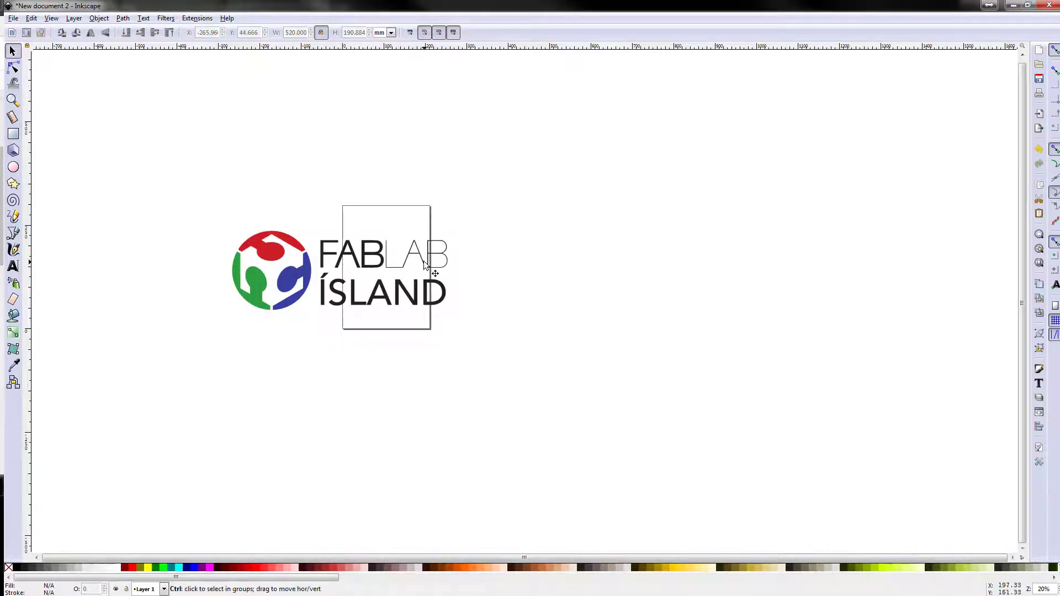
# Step: Draw a rectangle about 144 by 54 mm above the logo and fill it with yellow
pyautogui.scroll(2, 424, 349)
pyautogui.scroll(-1, 359, 232)
pyautogui.scroll(-2, 329, 278)
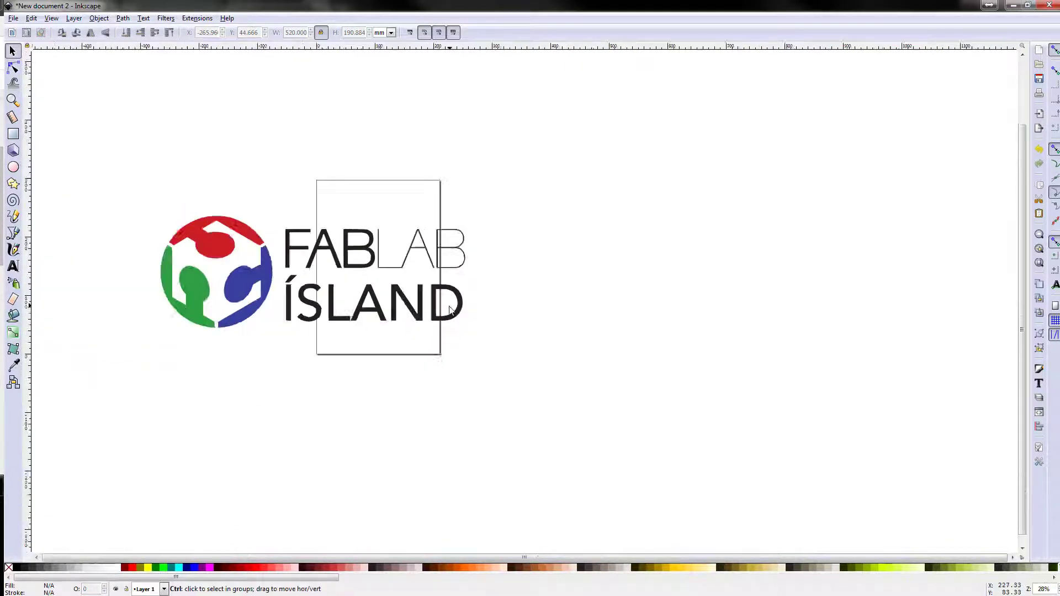
pyautogui.scroll(1, 329, 279)
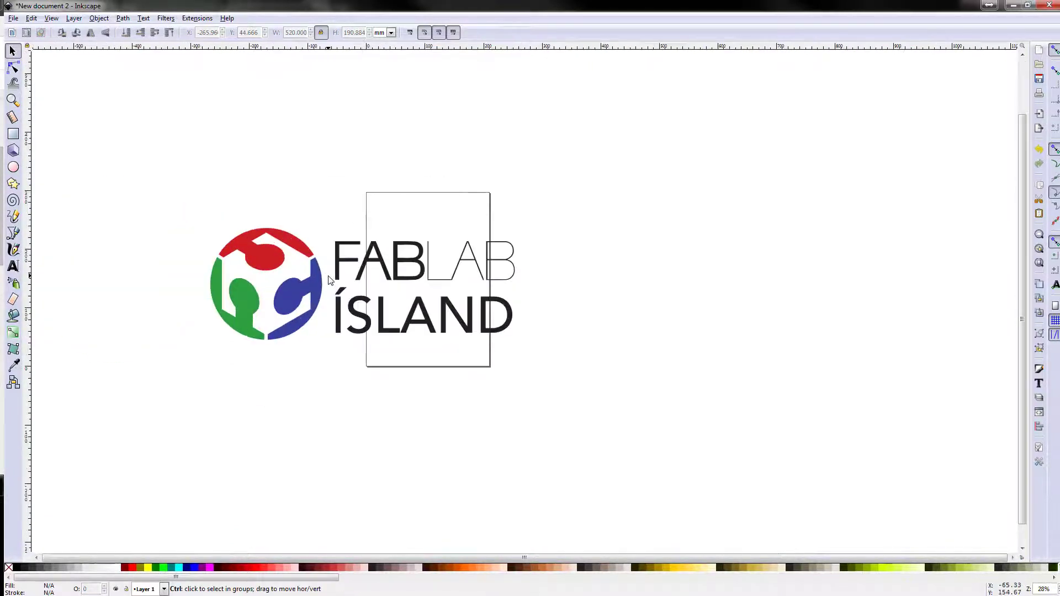
pyautogui.click(19, 136)
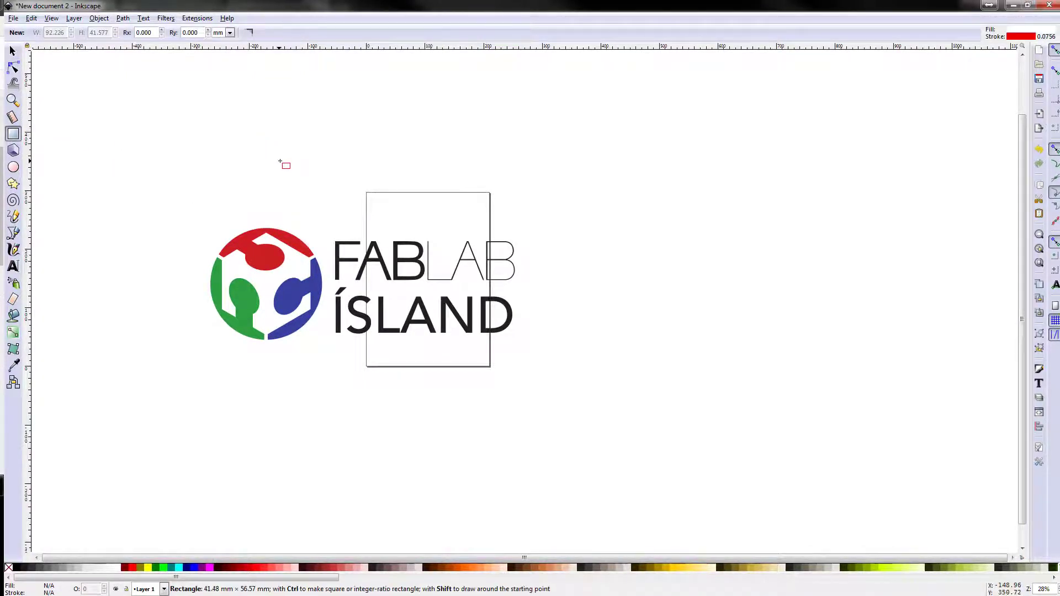
pyautogui.moveTo(255, 127); pyautogui.dragTo(339, 159)
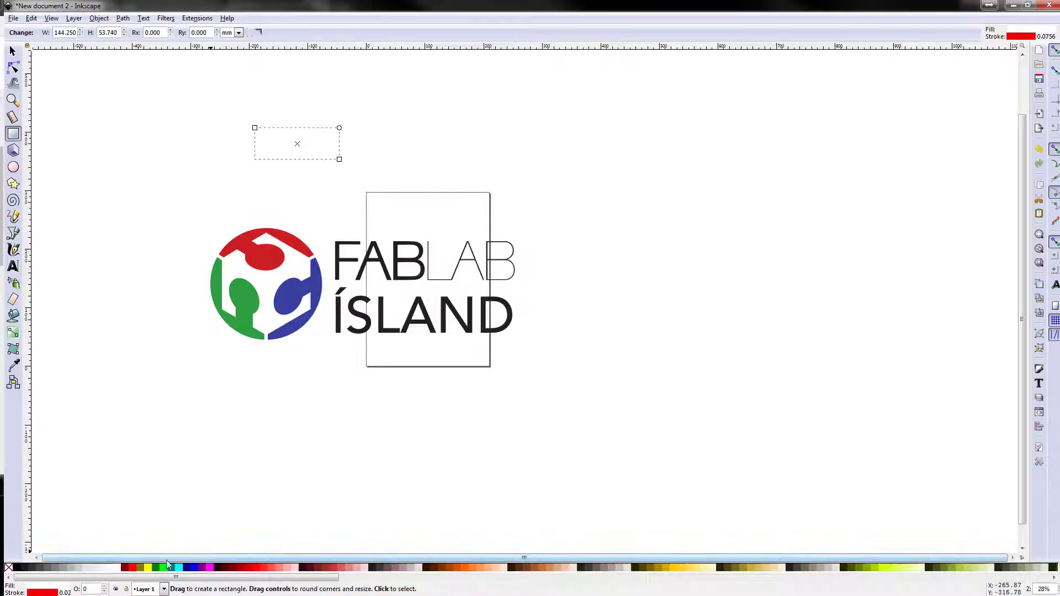
pyautogui.click(147, 568)
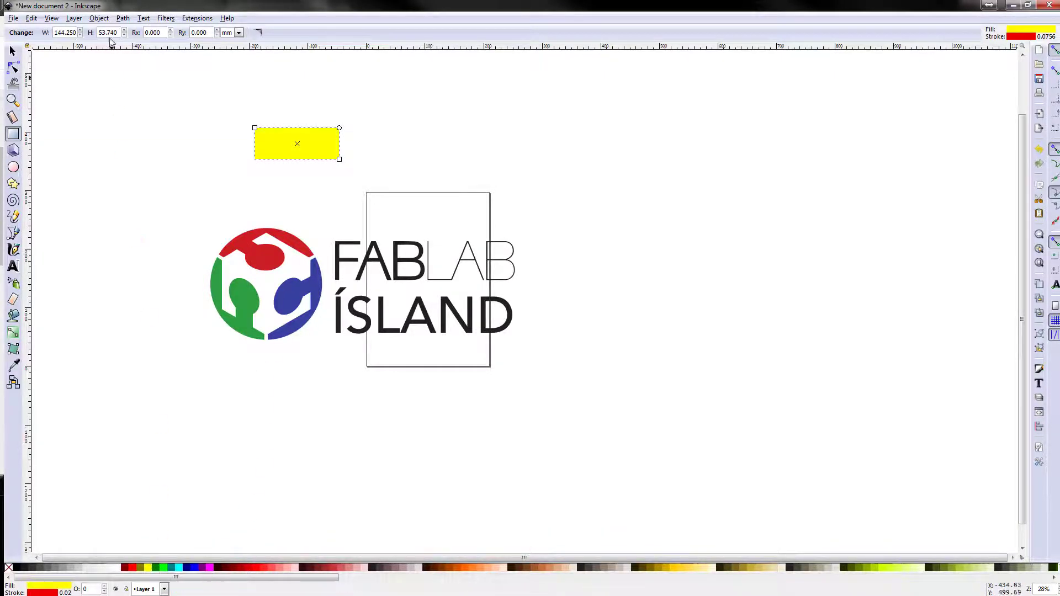
# Step: Make the yellow rectangle semi-transparent by setting its fill alpha to 118
pyautogui.click(99, 18)
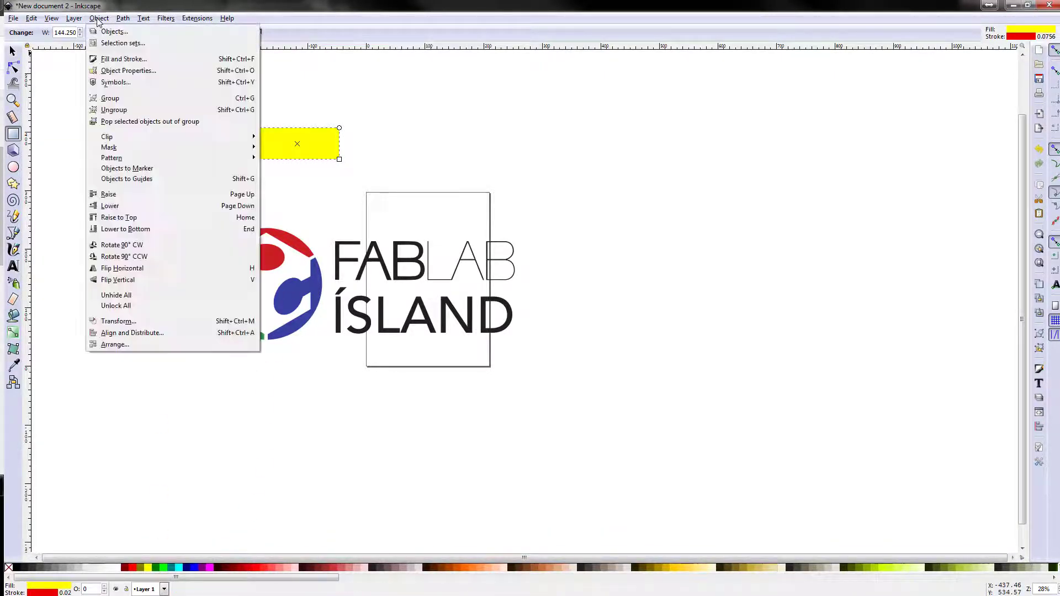
pyautogui.click(124, 59)
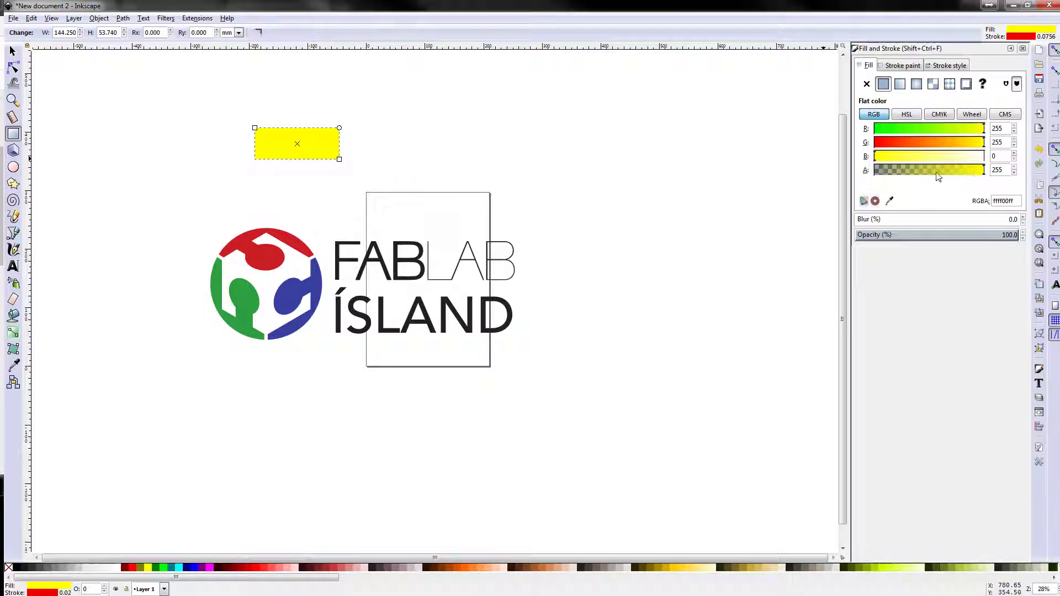
pyautogui.click(926, 171)
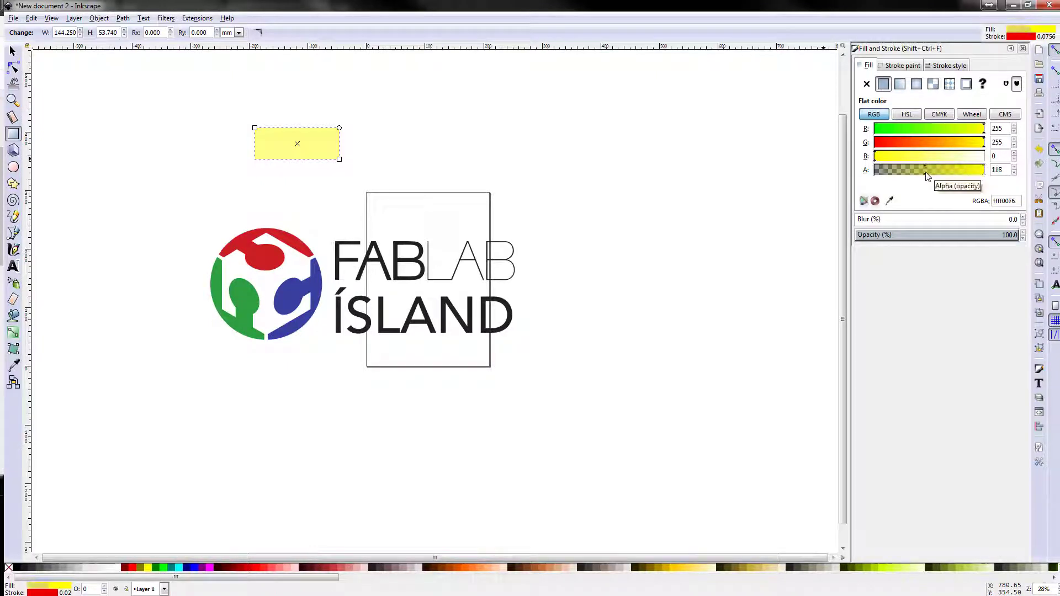
# Step: Move the yellow rectangle over the FABLAB text and stretch it to about 325 by 95 mm to cover the word
pyautogui.click(12, 51)
pyautogui.moveTo(309, 152); pyautogui.dragTo(542, 293)
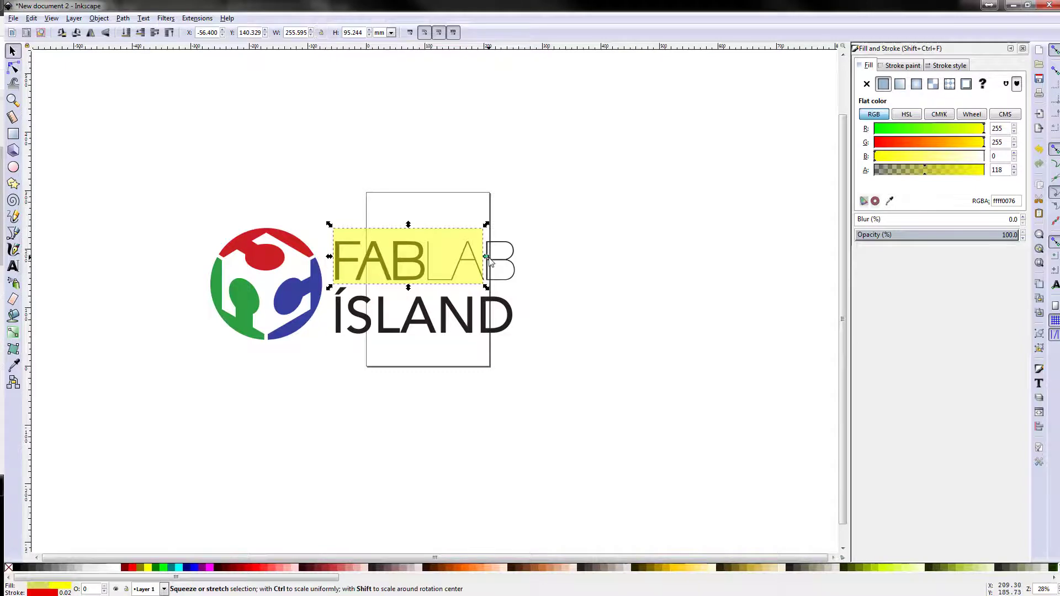
pyautogui.moveTo(489, 258); pyautogui.dragTo(528, 266)
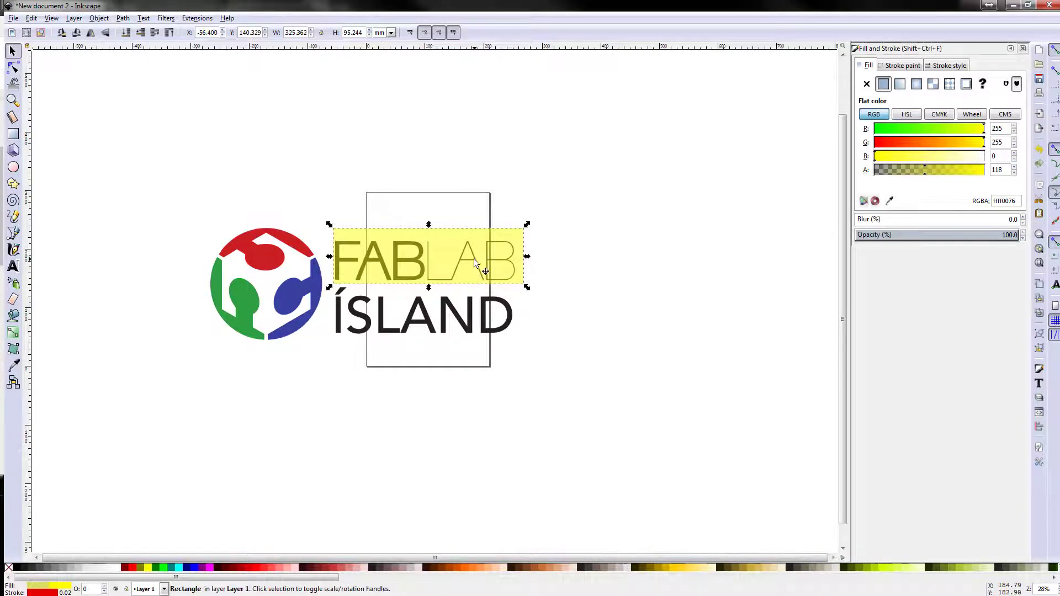
# Step: Paste a copy of the yellow rectangle and place it over the ÍSLAND text, flush below the first one
pyautogui.rightClick(473, 258)
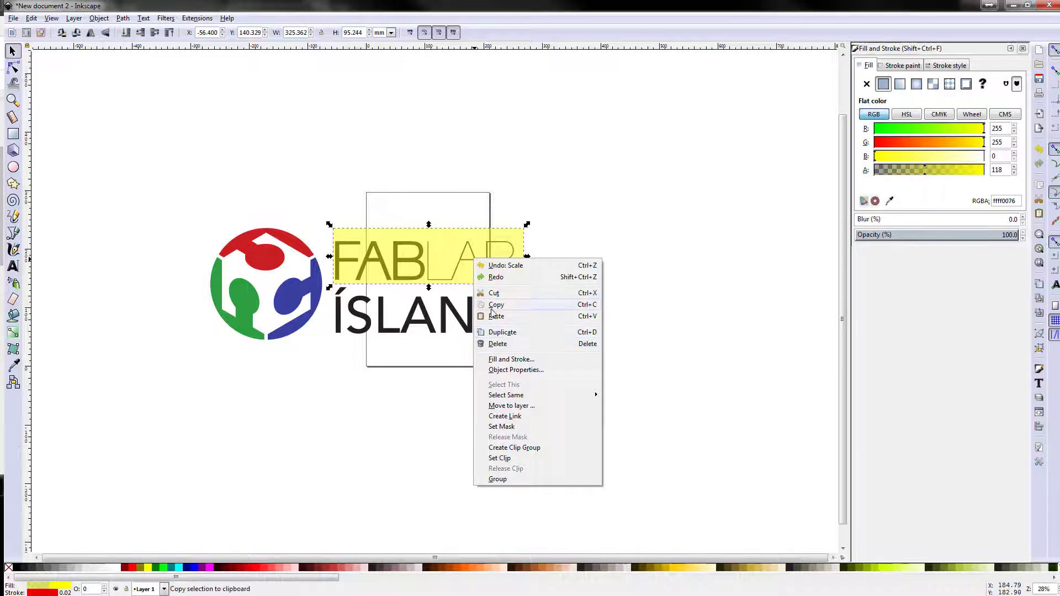
pyautogui.press('Escape')
pyautogui.rightClick(367, 363)
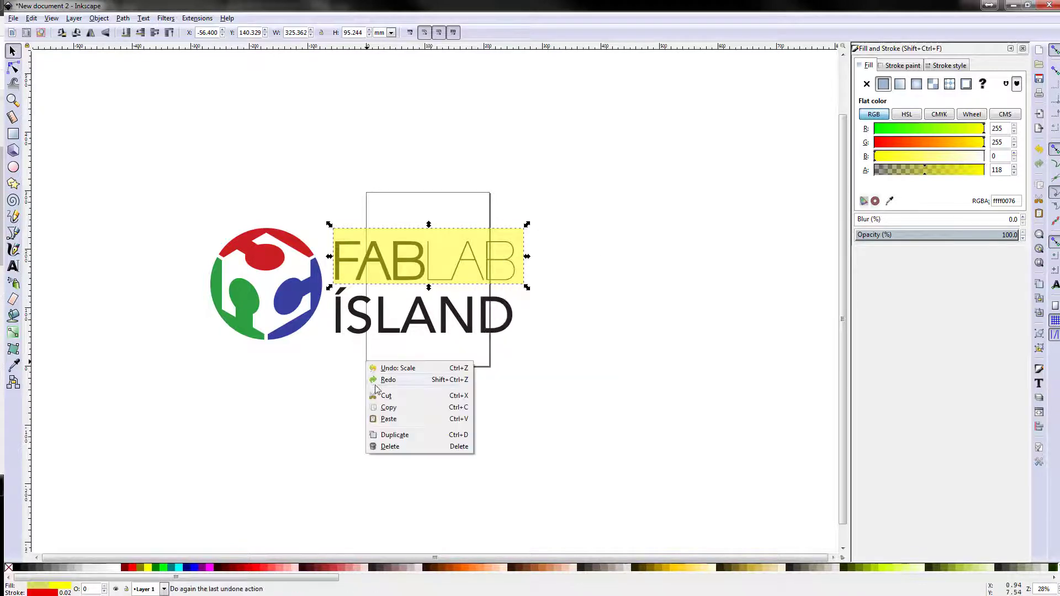
pyautogui.click(388, 419)
pyautogui.moveTo(413, 383); pyautogui.dragTo(446, 303)
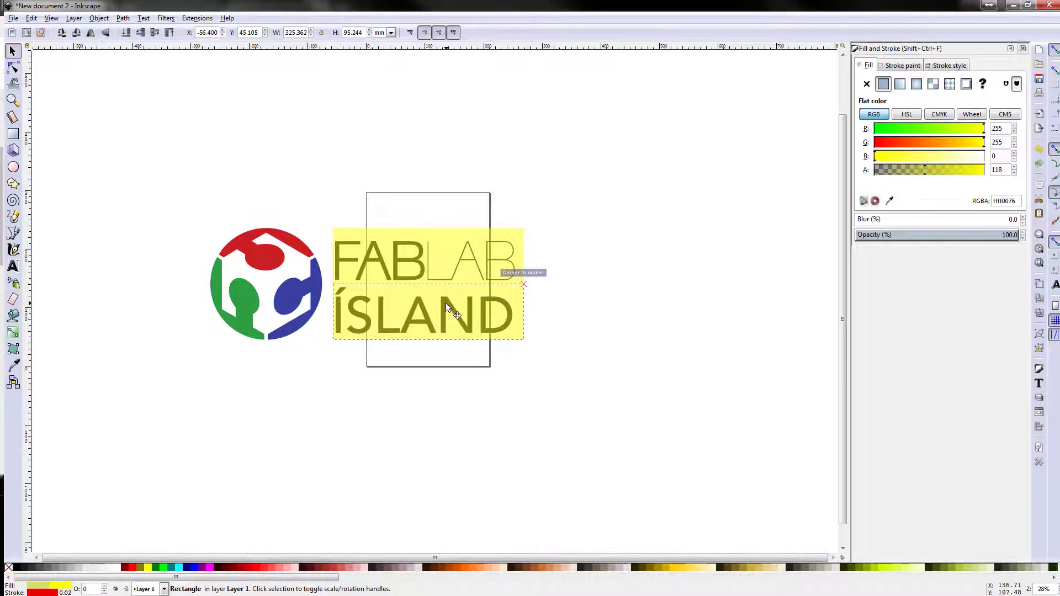
# Step: Copy the rectangle over ÍSLAND and paste it across the upper part of the round emblem
pyautogui.rightClick(487, 309)
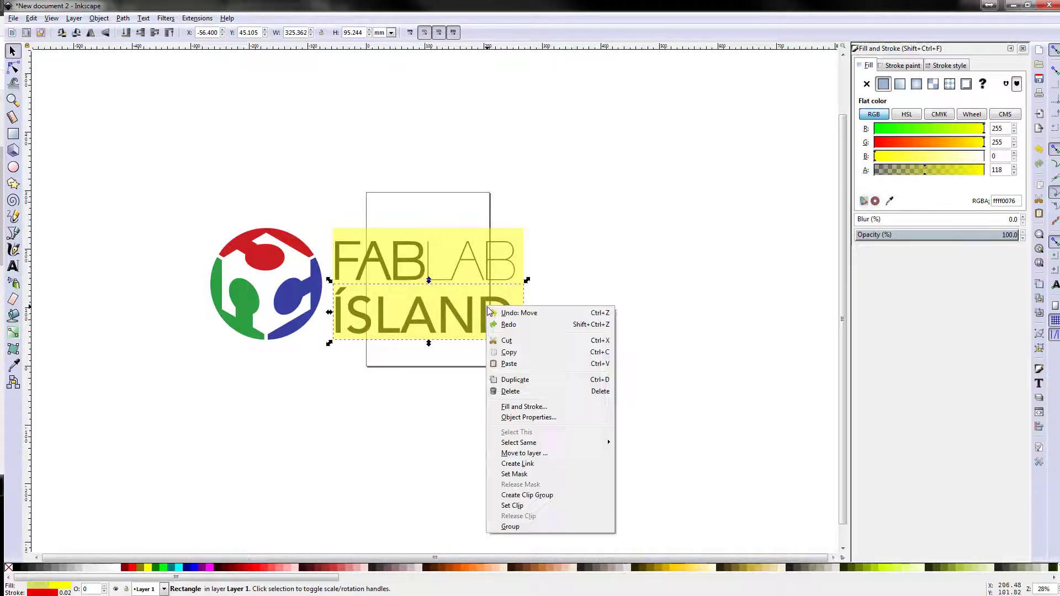
pyautogui.click(509, 352)
pyautogui.rightClick(198, 182)
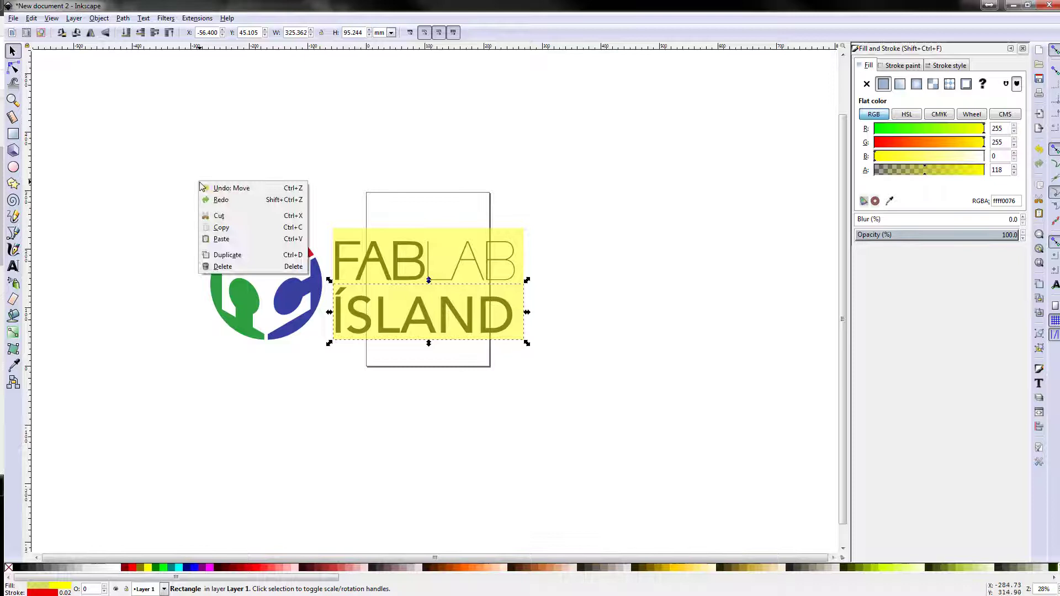
pyautogui.click(231, 239)
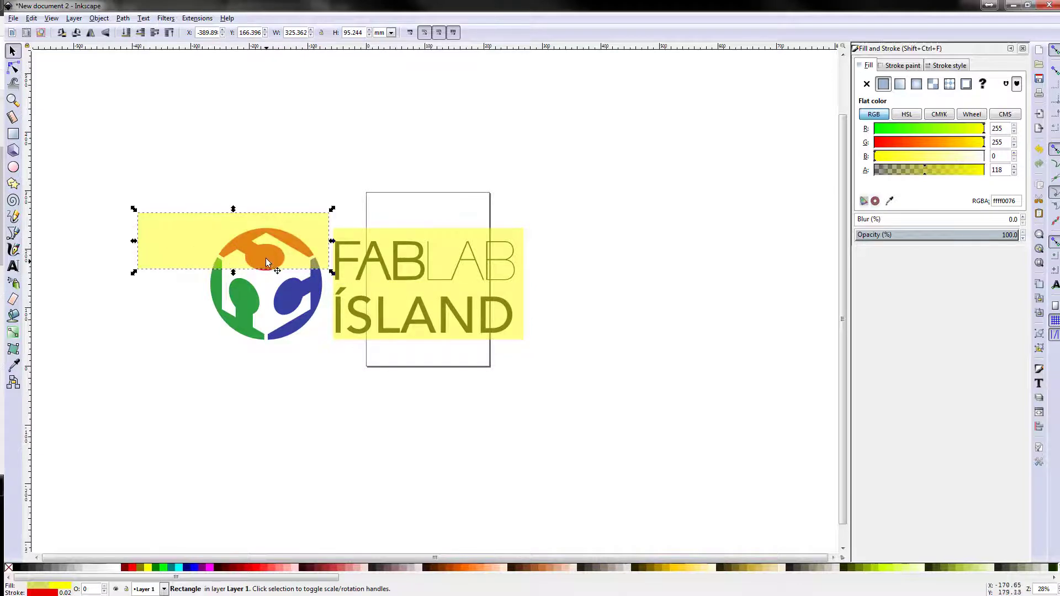
pyautogui.moveTo(266, 258); pyautogui.dragTo(265, 263)
# Step: Resize the emblem's rectangle to about 212 by 208 mm, covering the whole emblem and leaving a gap before the text
pyautogui.moveTo(141, 255); pyautogui.dragTo(200, 264)
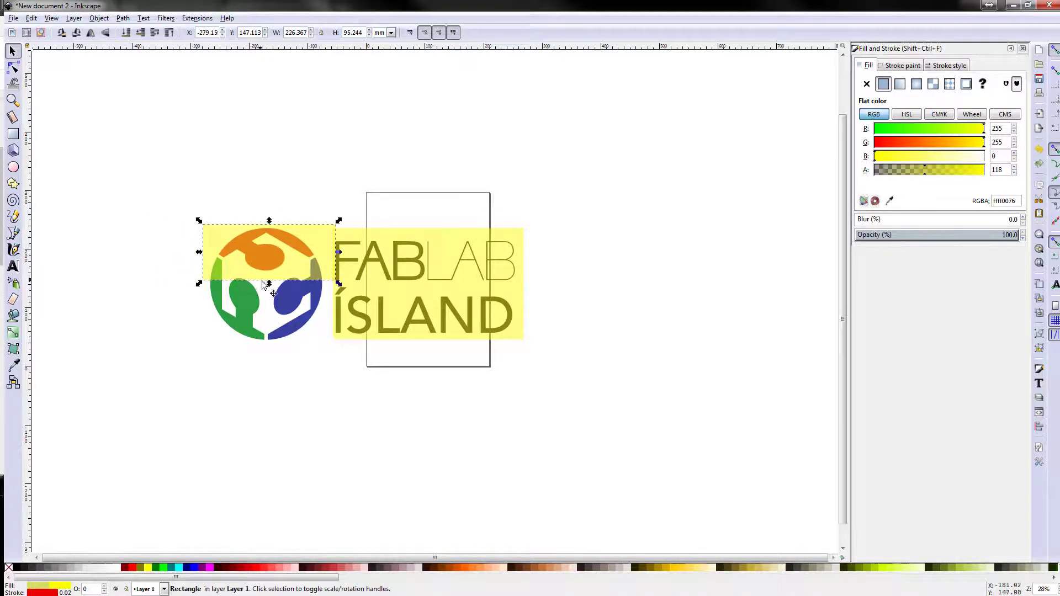
pyautogui.moveTo(269, 282); pyautogui.dragTo(271, 355)
pyautogui.scroll(3, 339, 284)
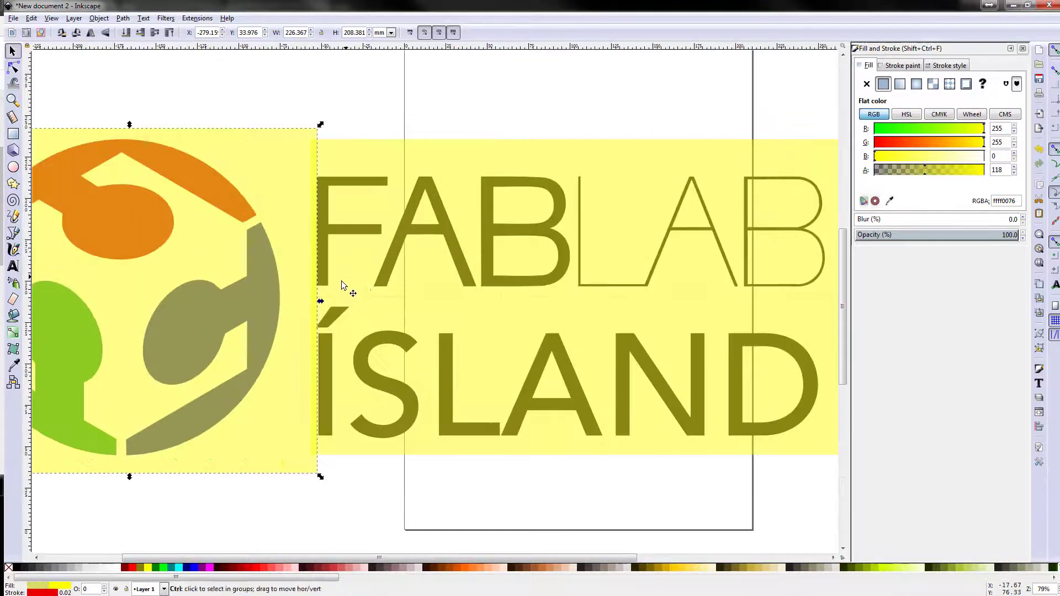
pyautogui.moveTo(326, 299); pyautogui.dragTo(299, 302)
pyautogui.scroll(-3, 299, 302)
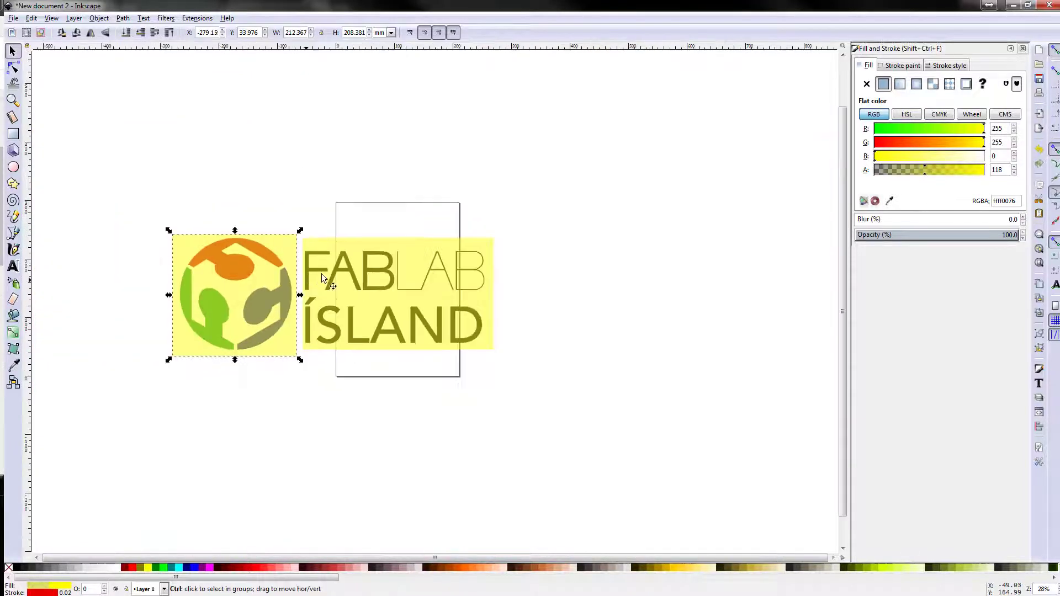
# Step: Select the logo with all three rectangles and give them a flat red stroke (ff0000ff)
pyautogui.click(475, 227)
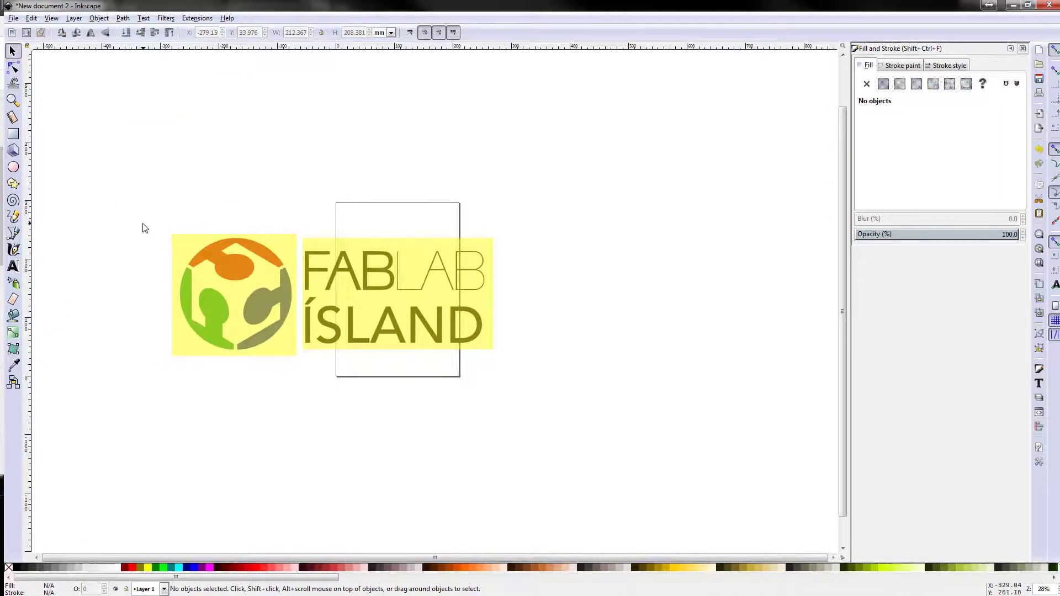
pyautogui.moveTo(142, 222); pyautogui.dragTo(528, 379)
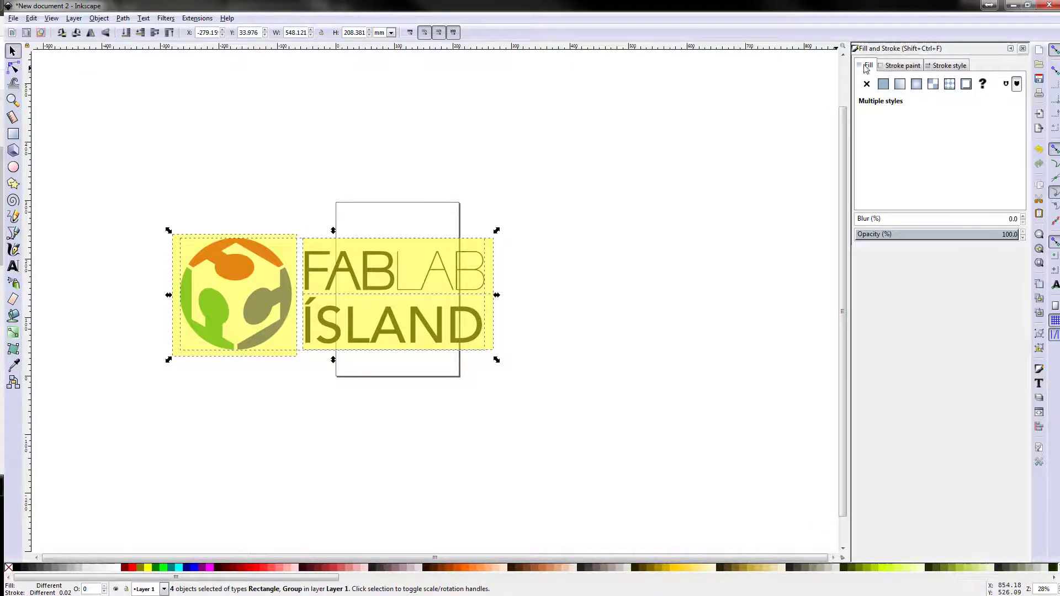
pyautogui.click(103, 21)
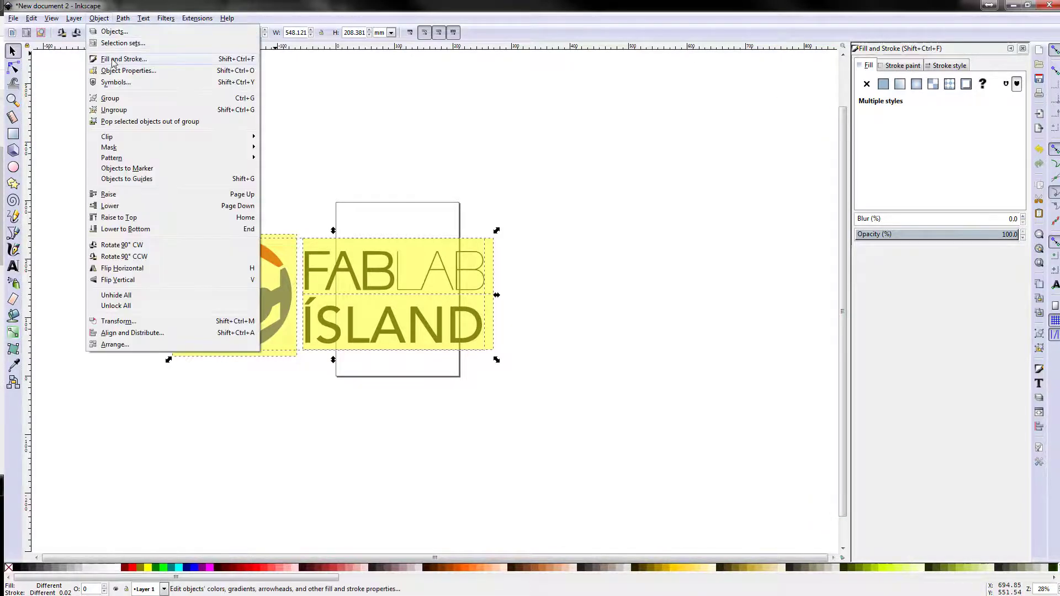
pyautogui.click(113, 60)
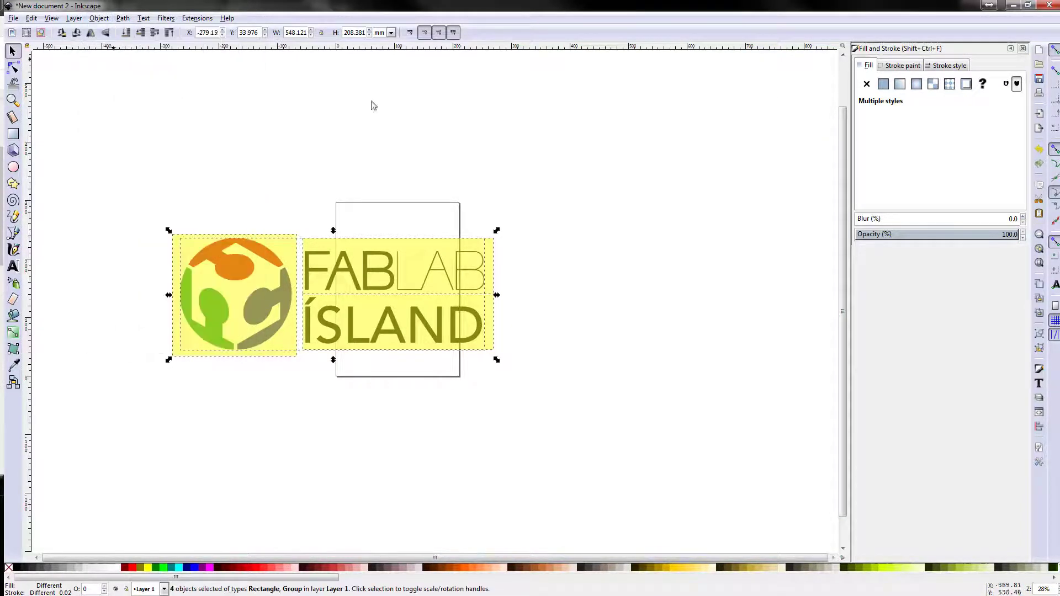
pyautogui.click(903, 67)
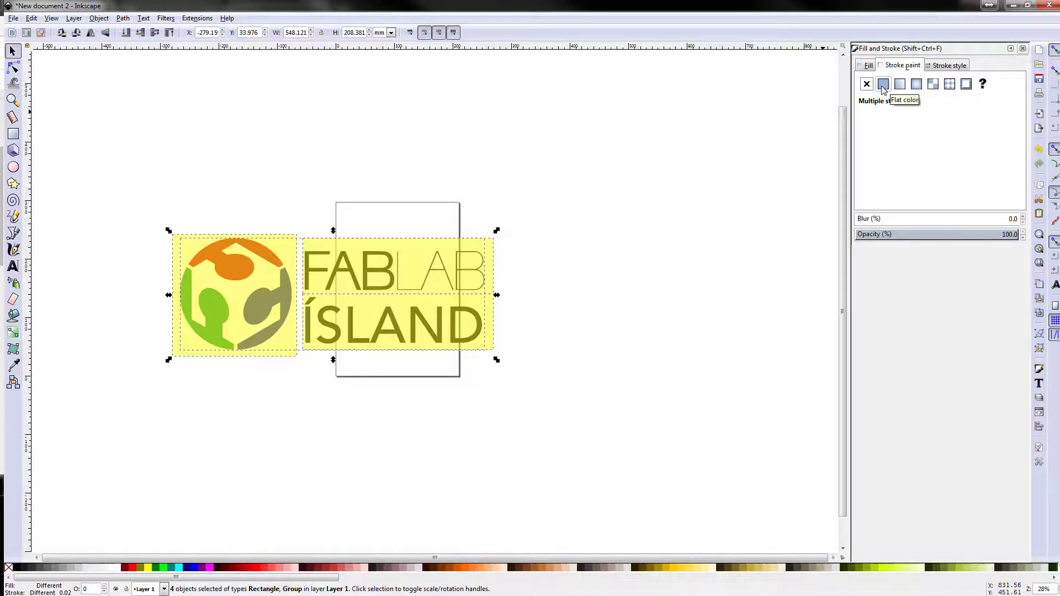
pyautogui.click(883, 86)
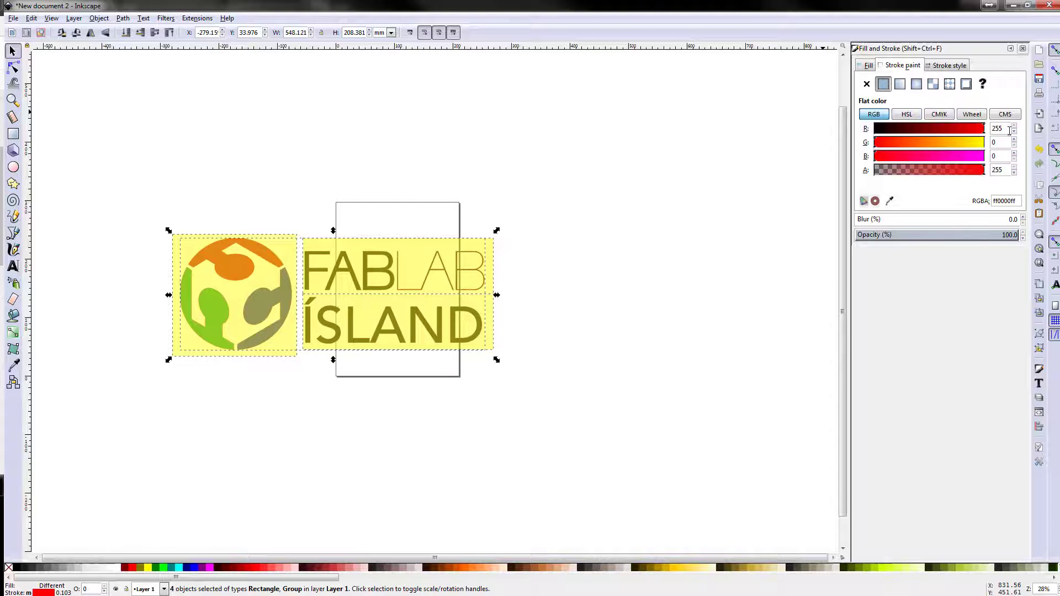
# Step: Set the selected objects' stroke width to 0.020 mm
pyautogui.click(949, 66)
pyautogui.click(965, 86)
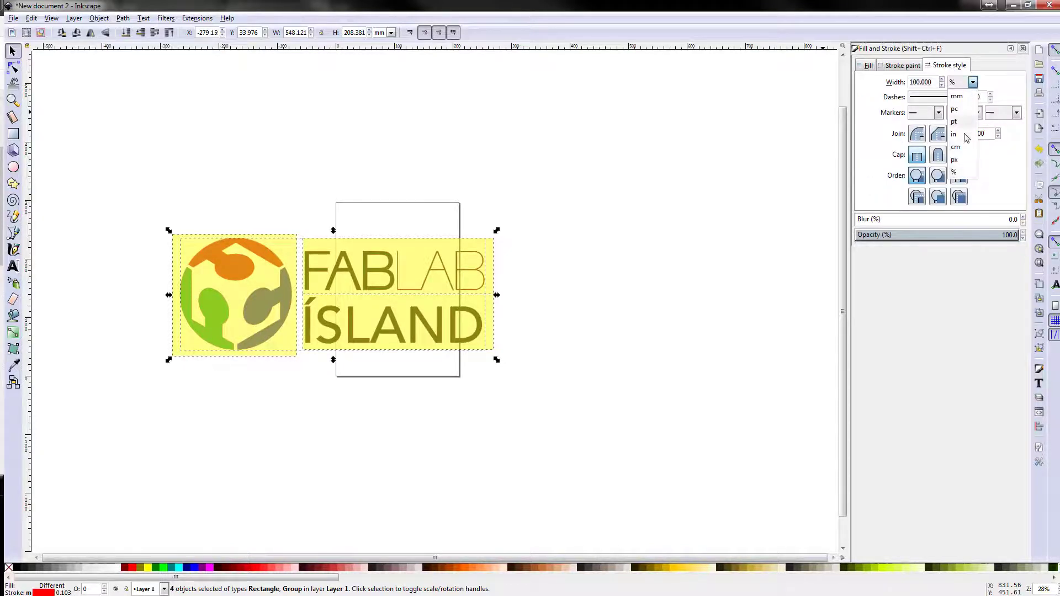
pyautogui.click(949, 97)
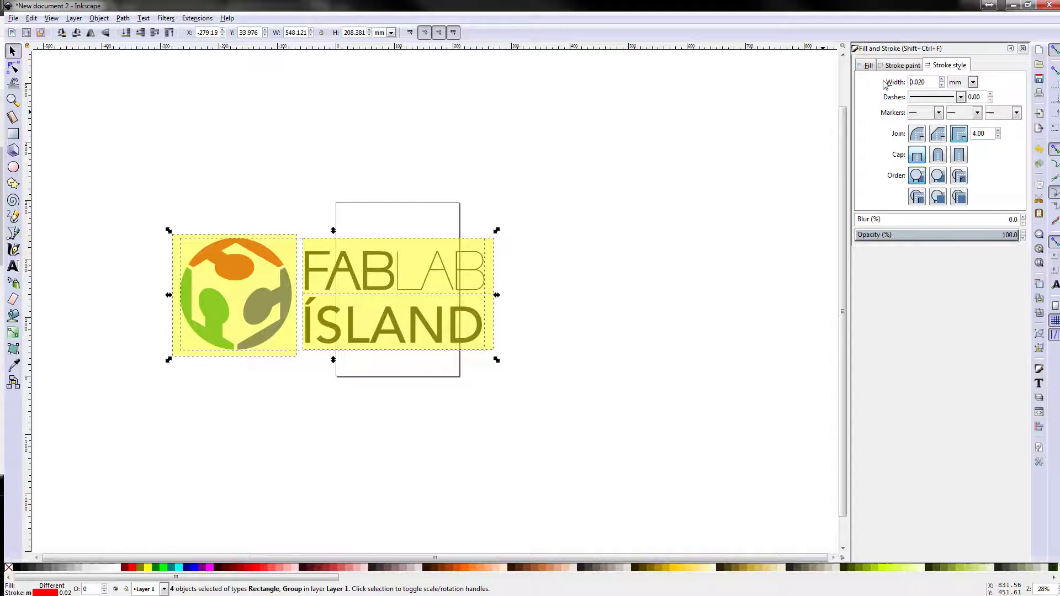
# Step: Remove the fill from the selected logo and three rectangles, and inspect the remaining outlines of the emblem and lettering
pyautogui.click(867, 66)
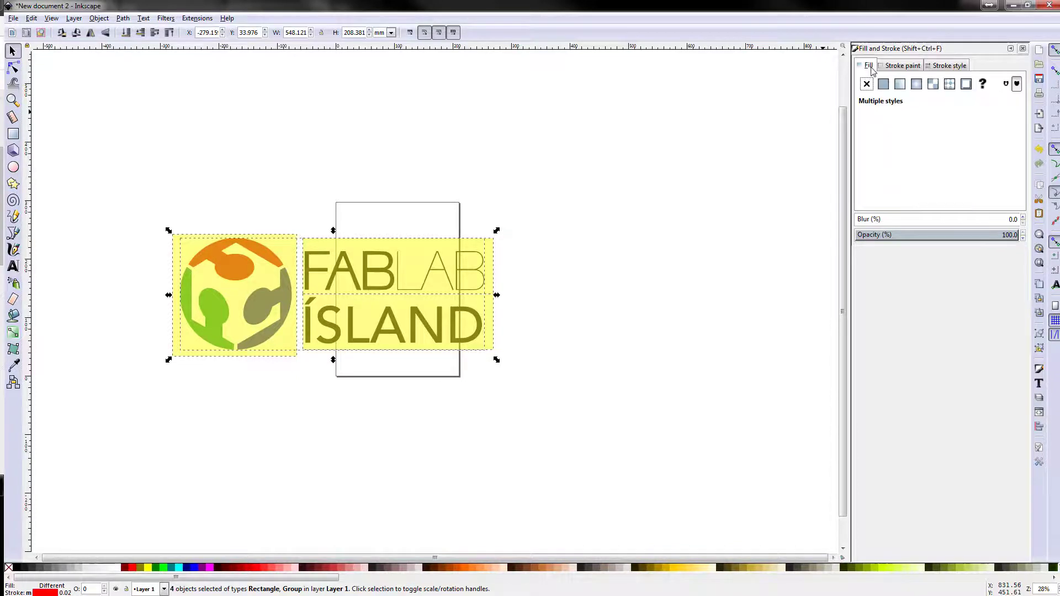
pyautogui.click(867, 84)
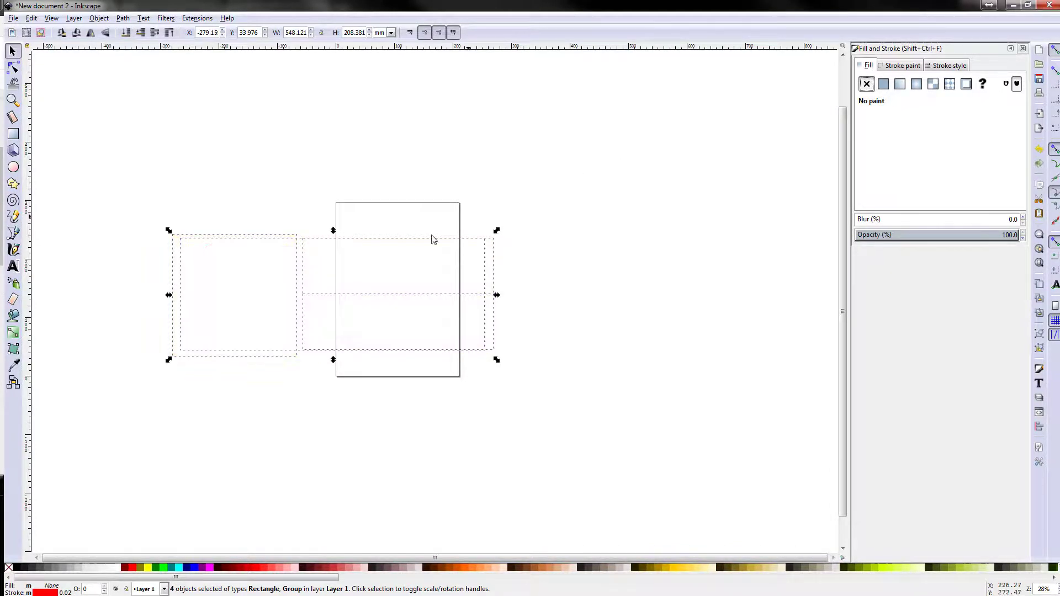
pyautogui.scroll(4, 198, 268)
pyautogui.scroll(4, 425, 181)
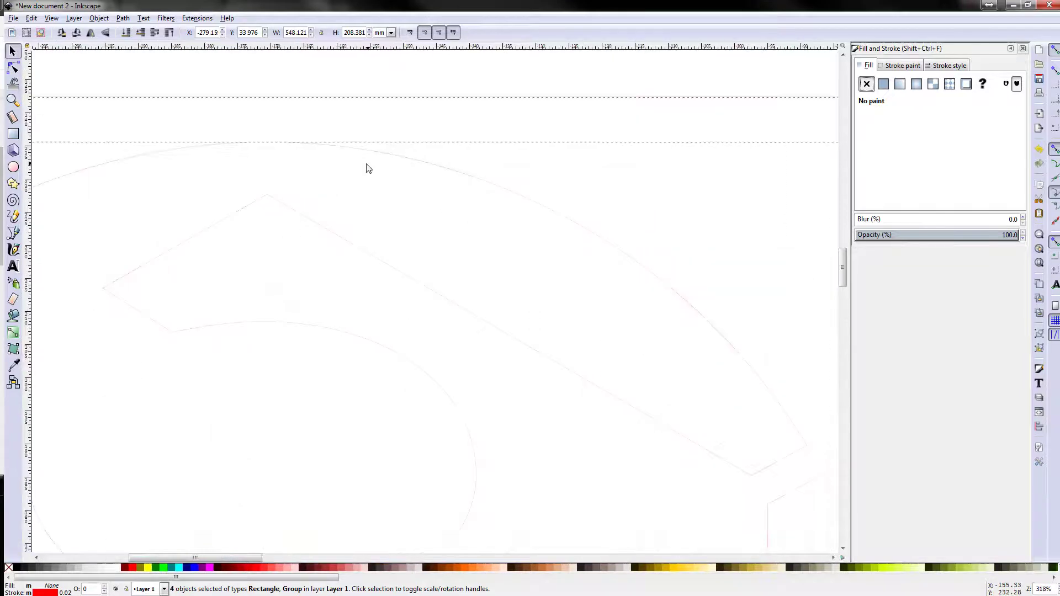
pyautogui.scroll(-5, 469, 316)
pyautogui.scroll(4, 475, 311)
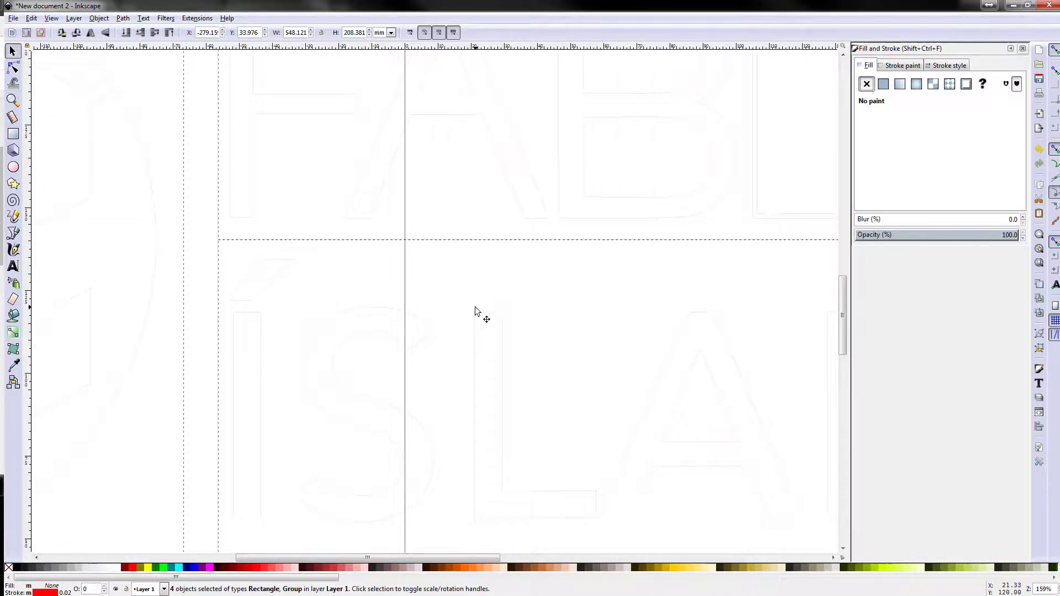
pyautogui.scroll(-3, 475, 311)
pyautogui.scroll(-1, 548, 365)
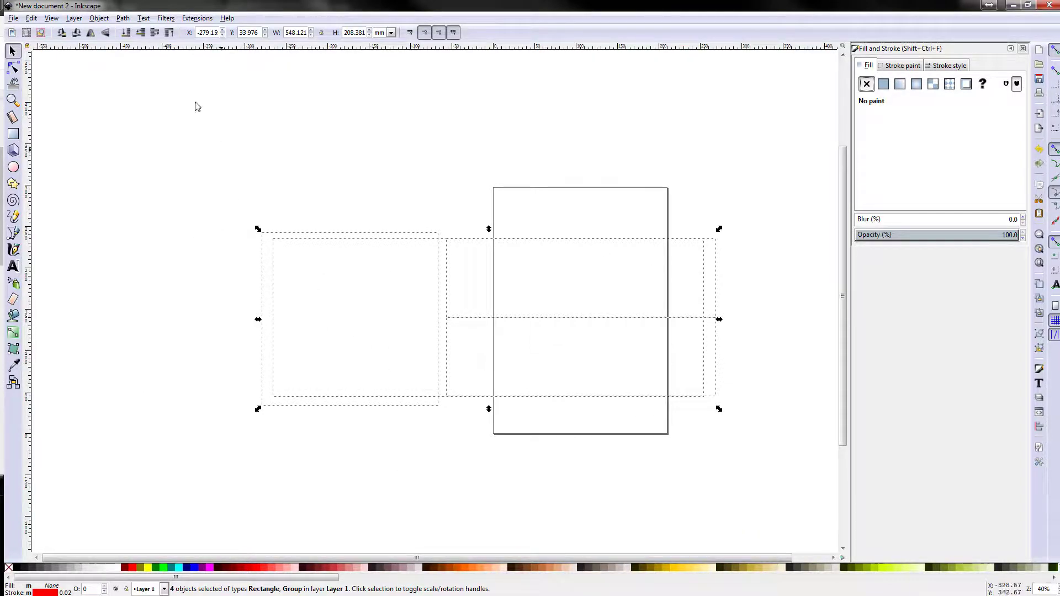
# Step: Resize the page to the selected logo and rectangles with zero margins through the document properties
pyautogui.click(13, 19)
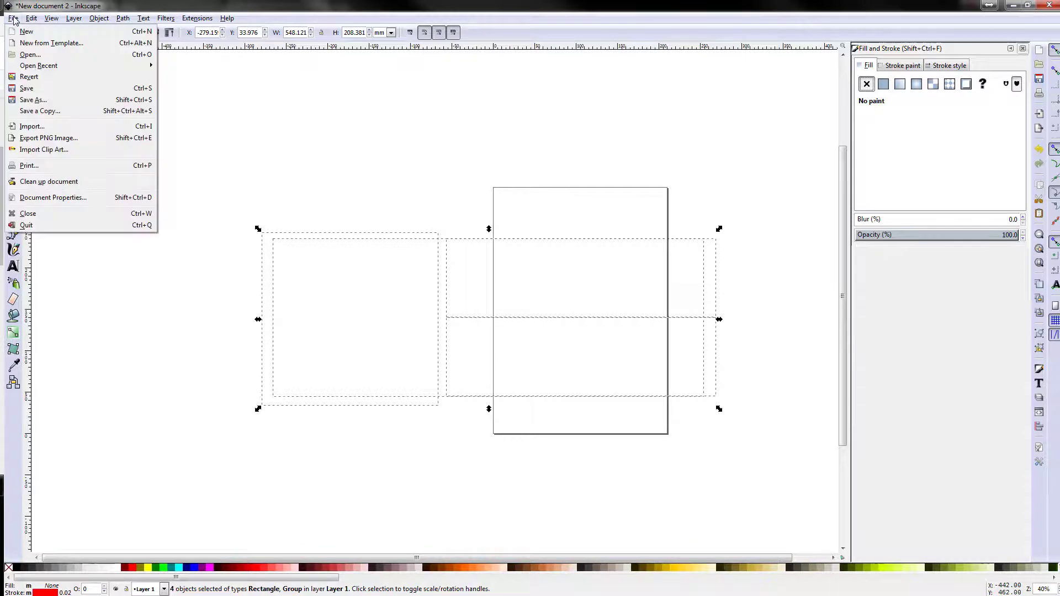
pyautogui.click(44, 199)
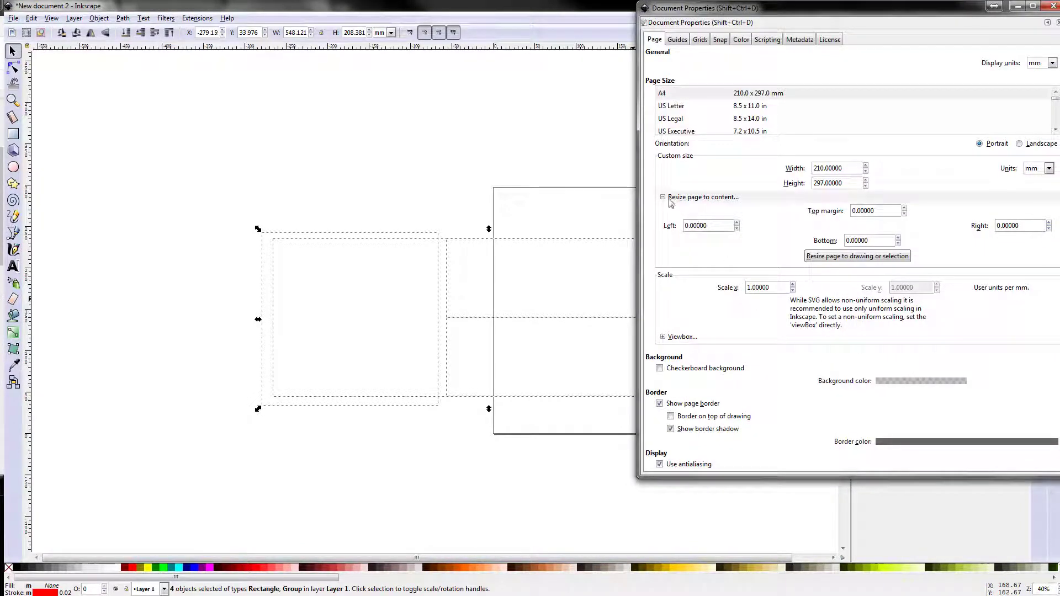
pyautogui.click(858, 256)
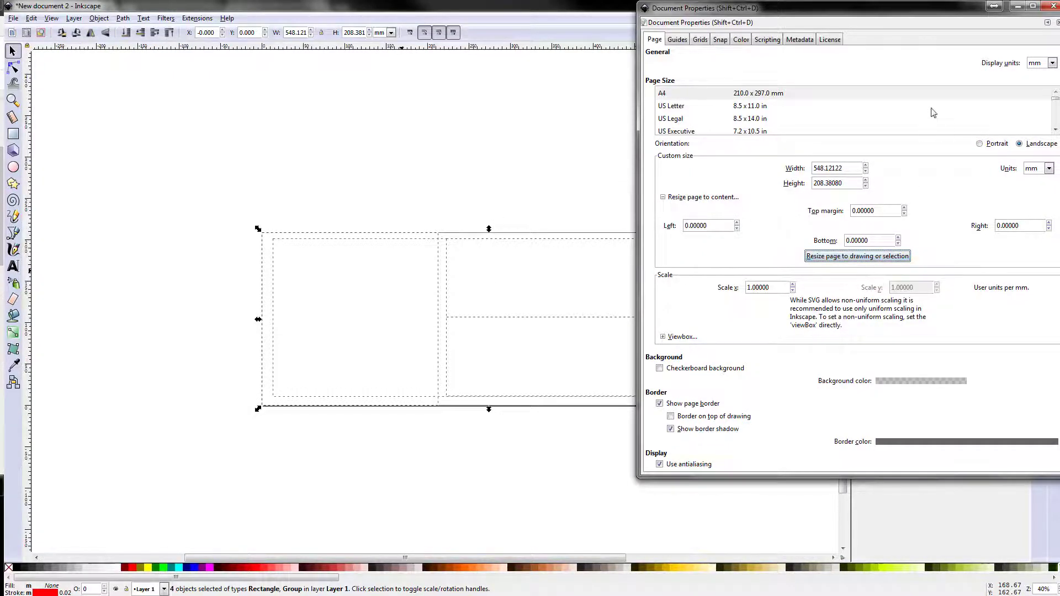
pyautogui.click(1053, 7)
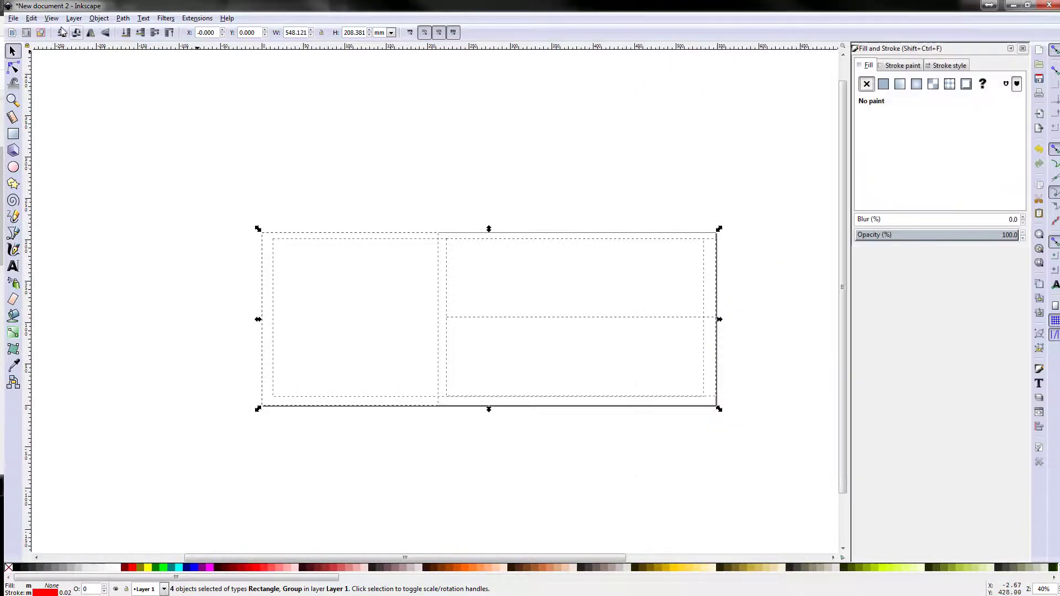
# Step: Save the document to the Desktop as a PDF named fablab_island_limmidi, keeping PDF 1.5, text converted to paths and the document's page size
pyautogui.click(13, 19)
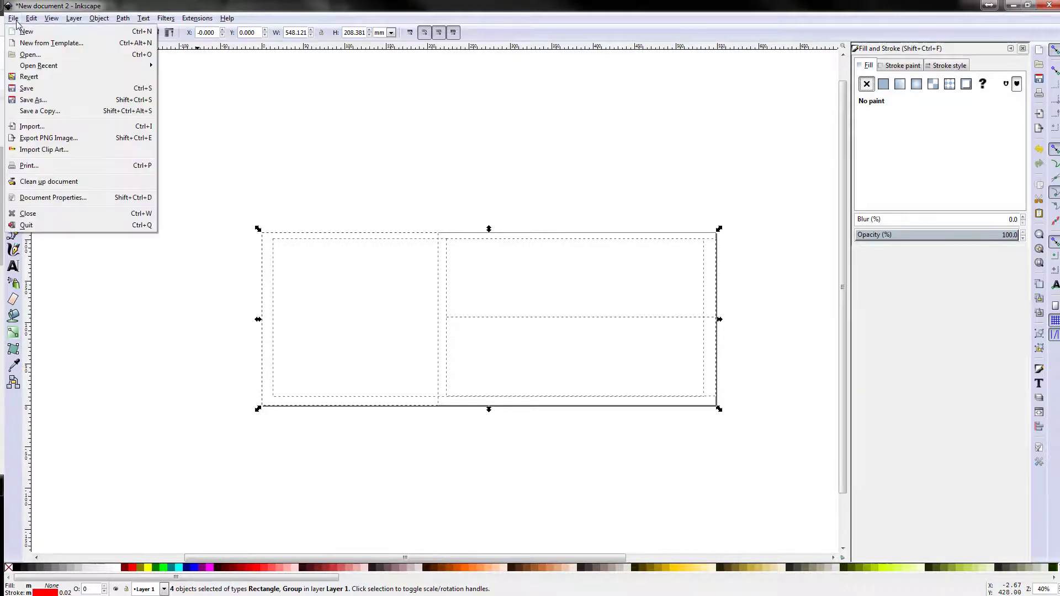
pyautogui.click(38, 102)
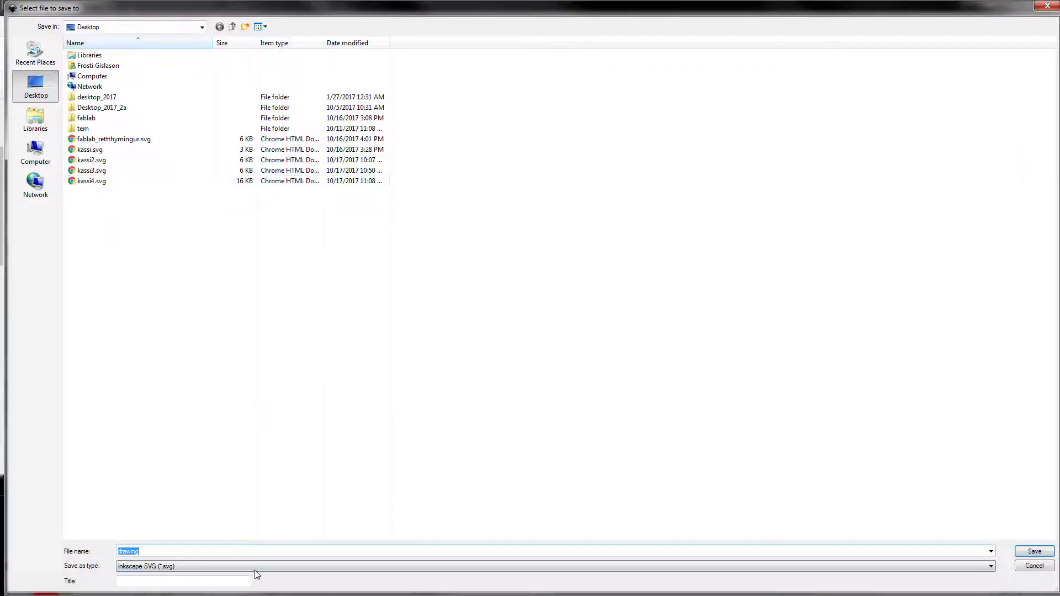
pyautogui.click(256, 567)
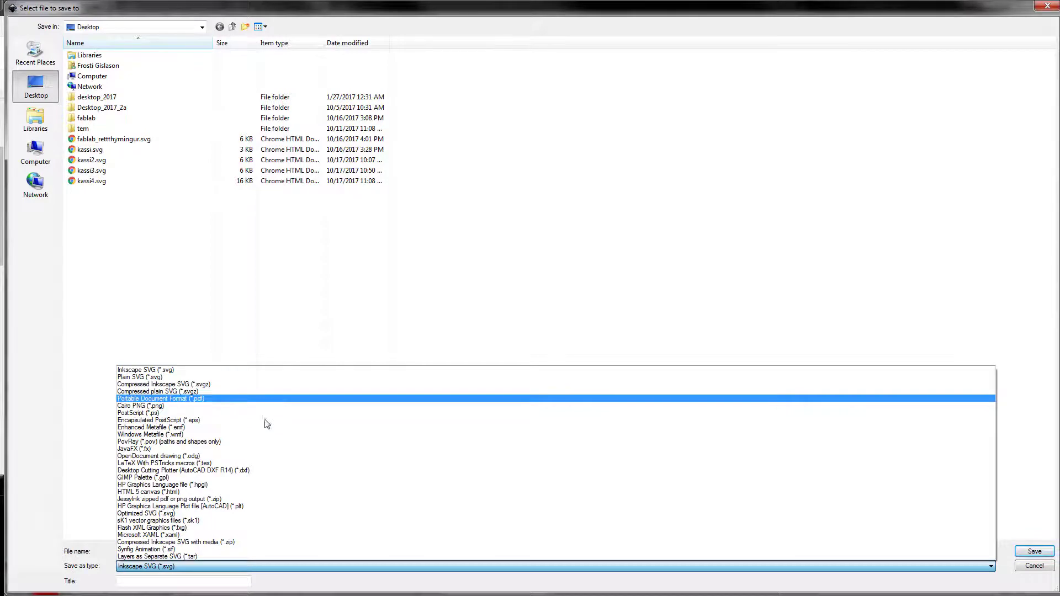
pyautogui.click(267, 399)
pyautogui.doubleClick(157, 550)
pyautogui.write('f')
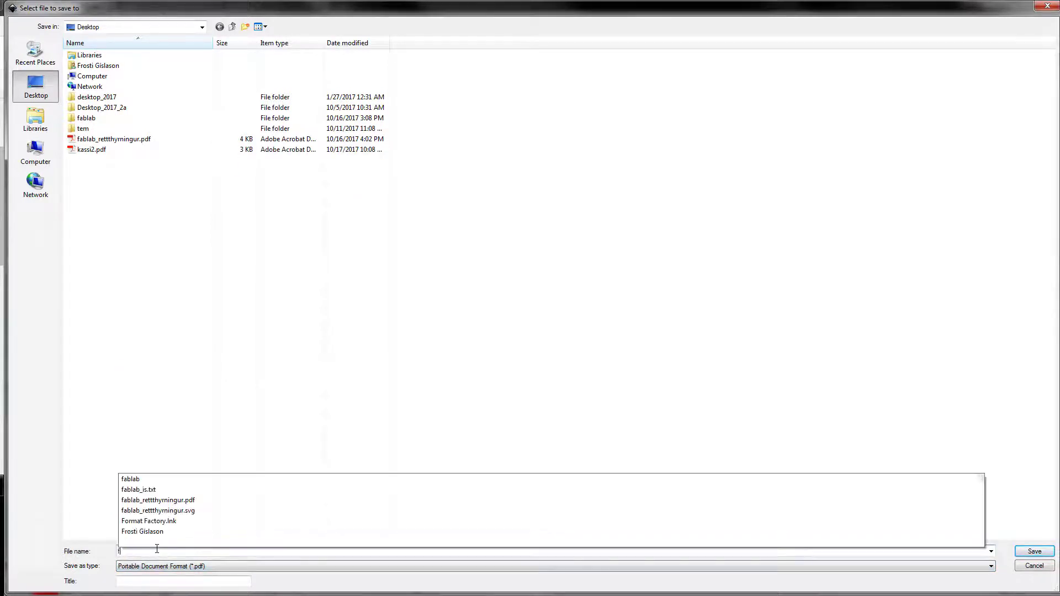
pyautogui.write('aææab')
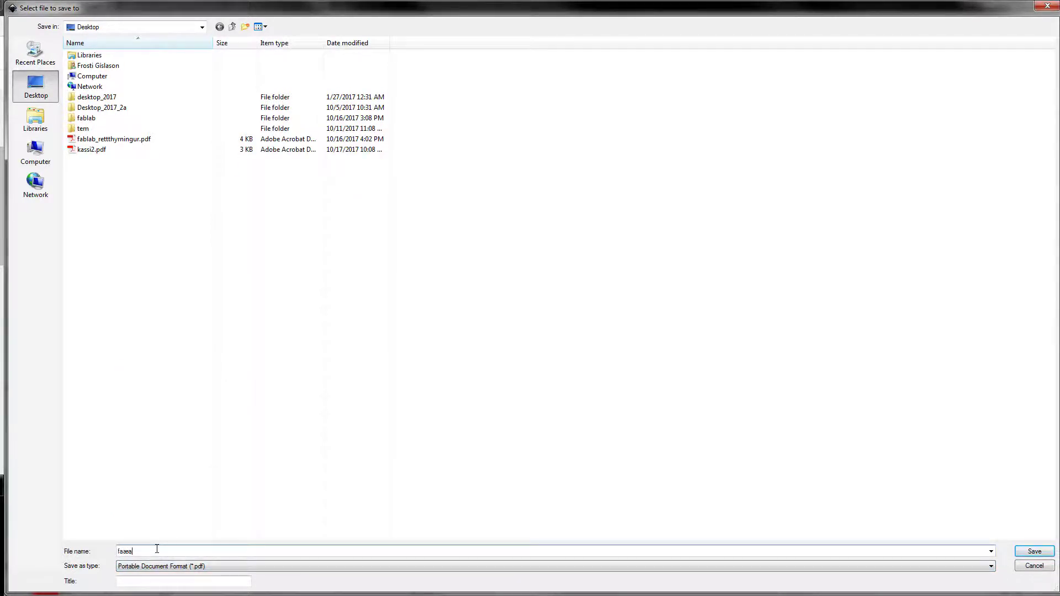
pyautogui.press('BackSpace')
pyautogui.press('BackSpace')
pyautogui.write('blab')
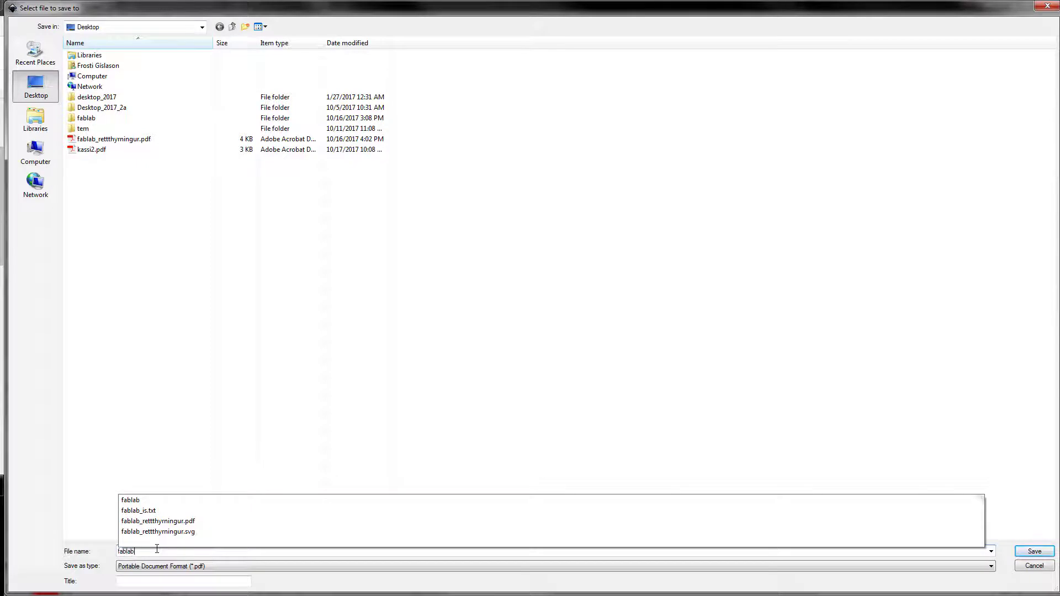
pyautogui.write('_island_limmidi')
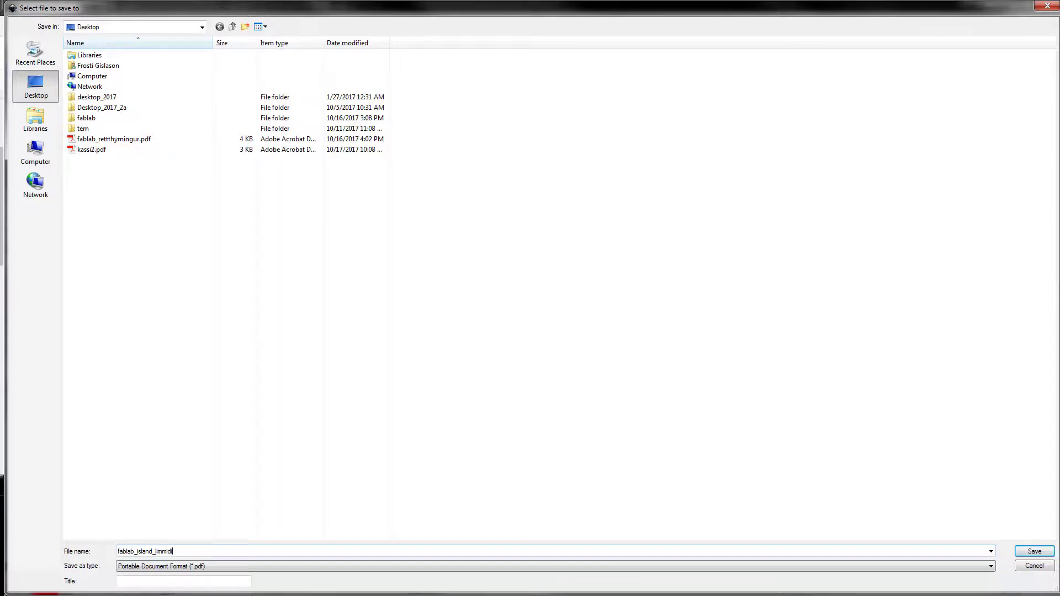
pyautogui.click(1031, 552)
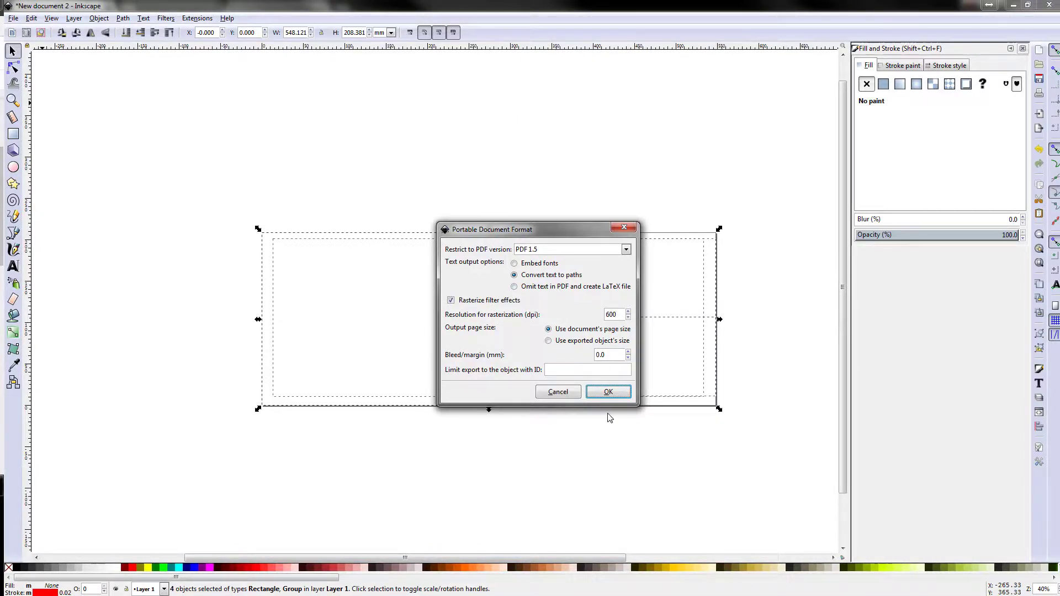
pyautogui.click(609, 391)
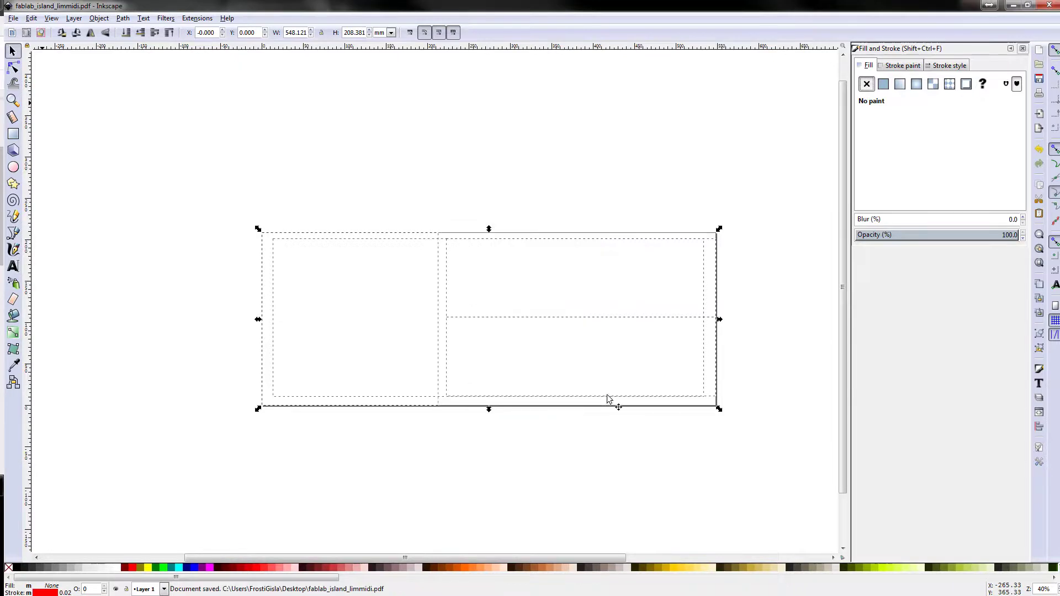